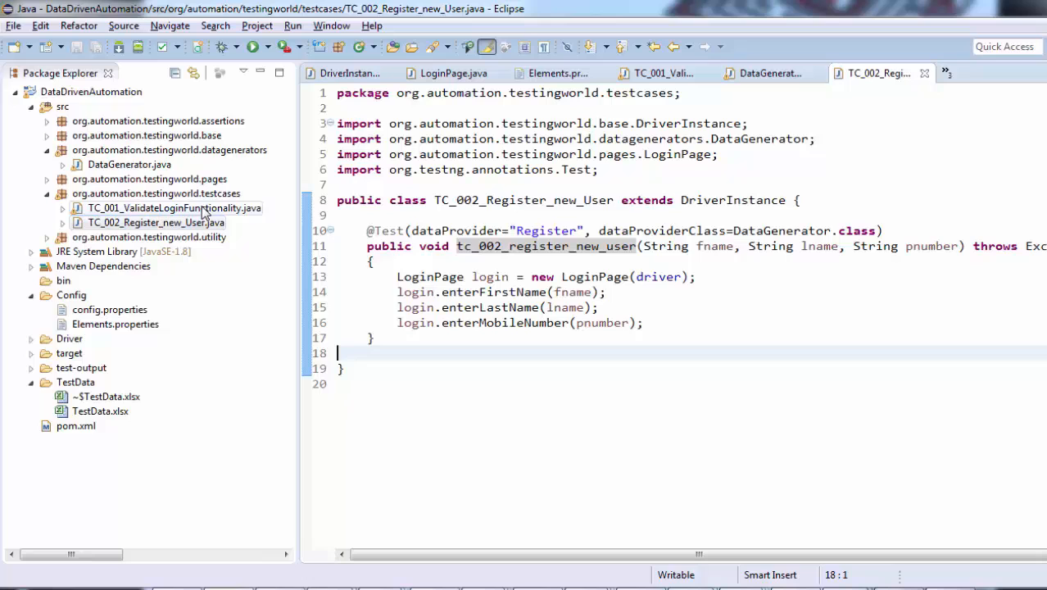
# - Bring up DataGenerator.java and review the Register and Excel data provider code
pyautogui.doubleClick(123, 165)
pyautogui.moveTo(348, 141); pyautogui.dragTo(391, 249)
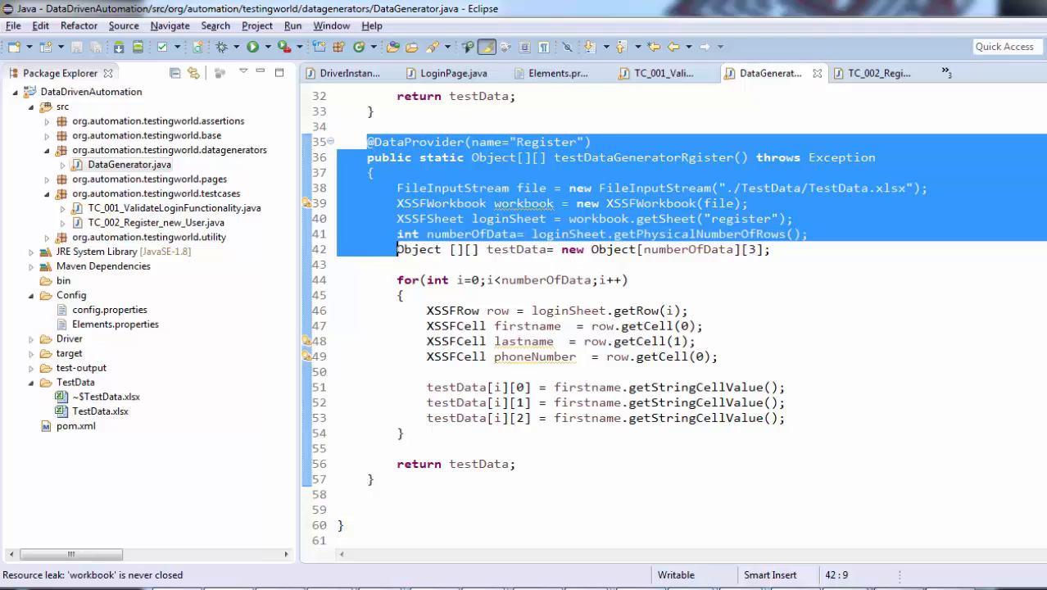
pyautogui.scroll(5, 672, 314)
pyautogui.scroll(2, 672, 315)
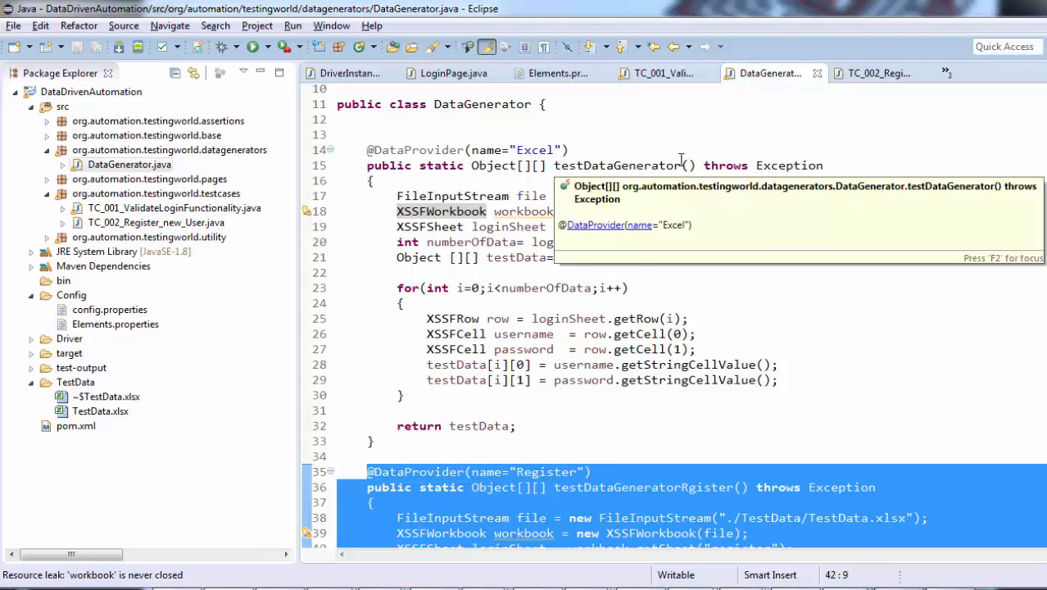
pyautogui.moveTo(404, 196); pyautogui.dragTo(516, 319)
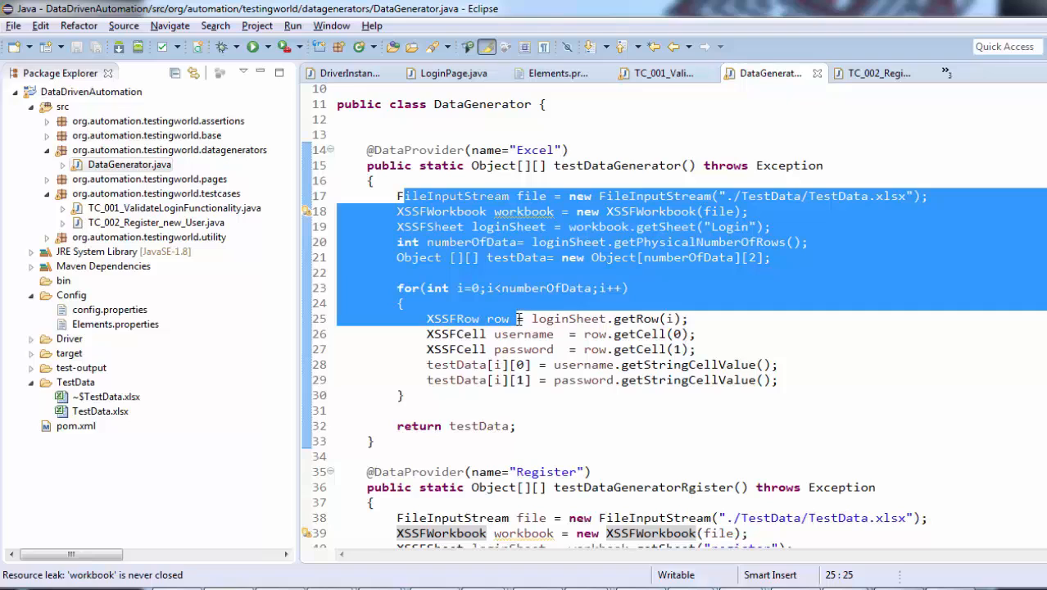
# - Add a 'Method met' parameter to testDataGenerator and save the file
pyautogui.click(692, 166)
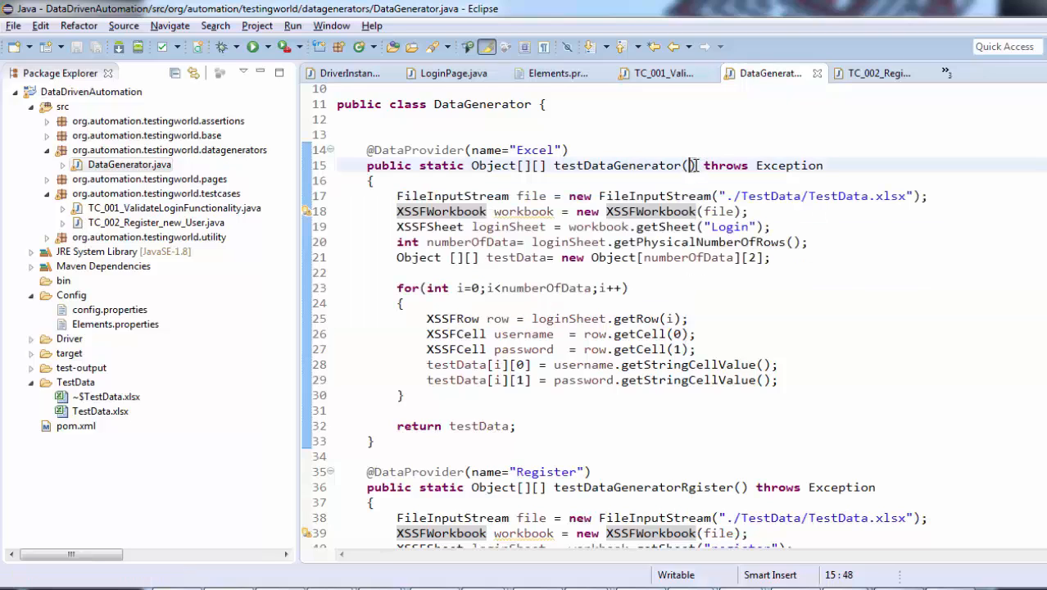
pyautogui.write('Me')
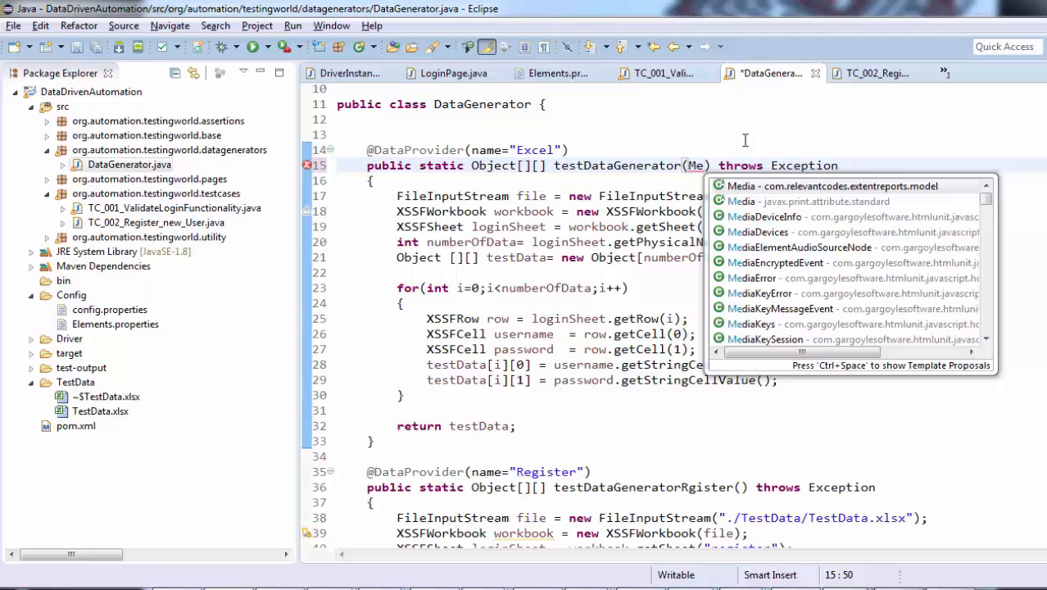
pyautogui.write('tho')
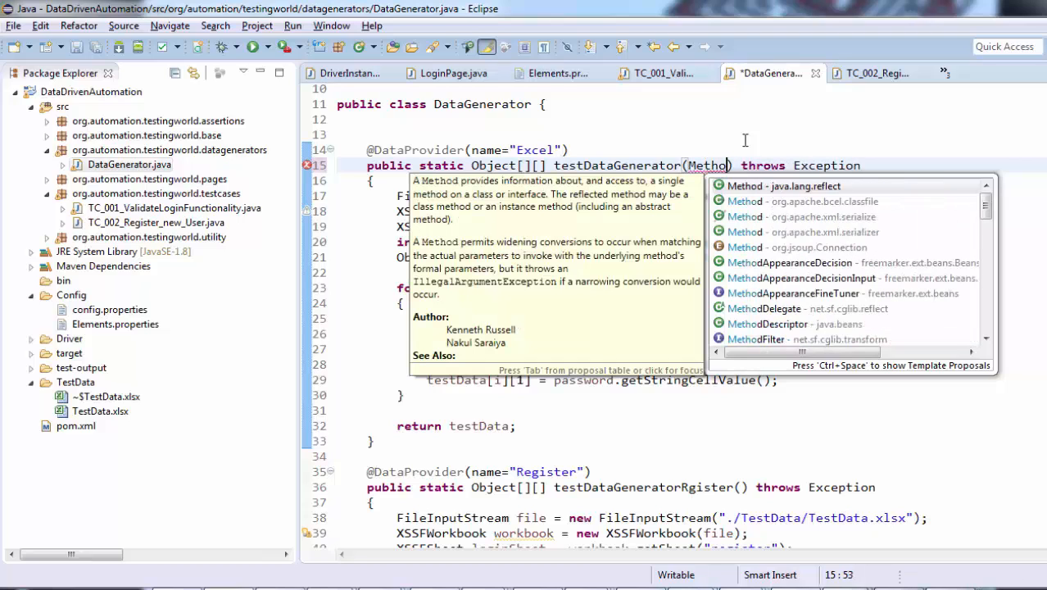
pyautogui.write('d')
pyautogui.press('Return')
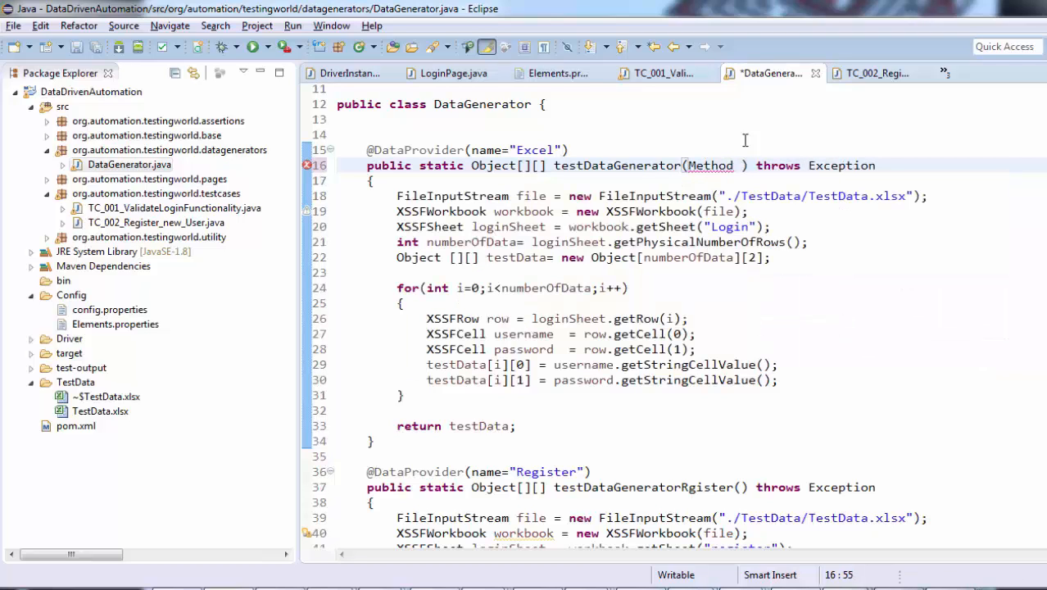
pyautogui.write('me')
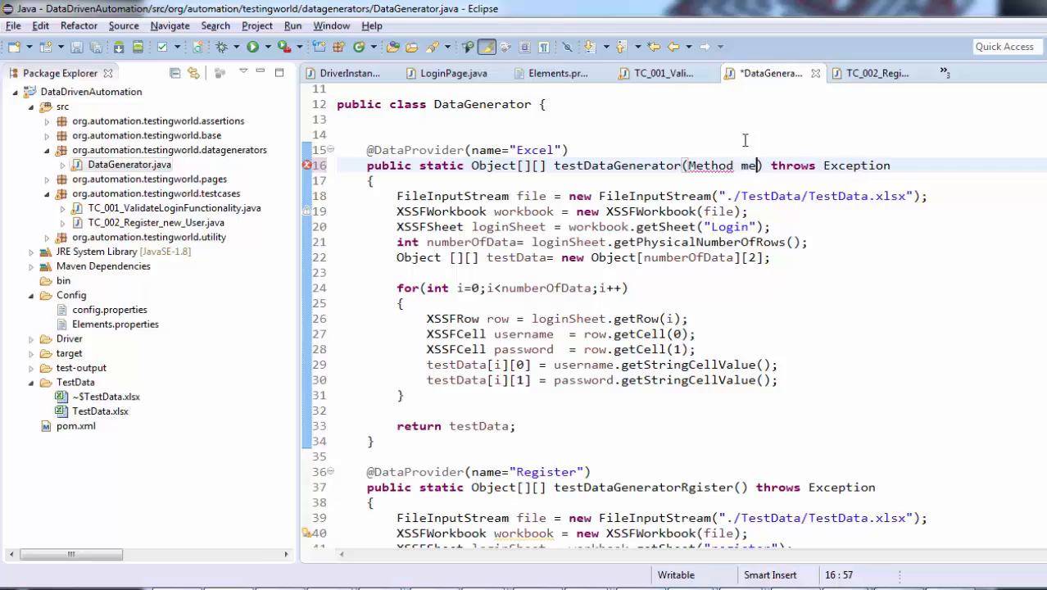
pyautogui.write('t')
pyautogui.press('Down')
pyautogui.hotkey('ctrl', 's')
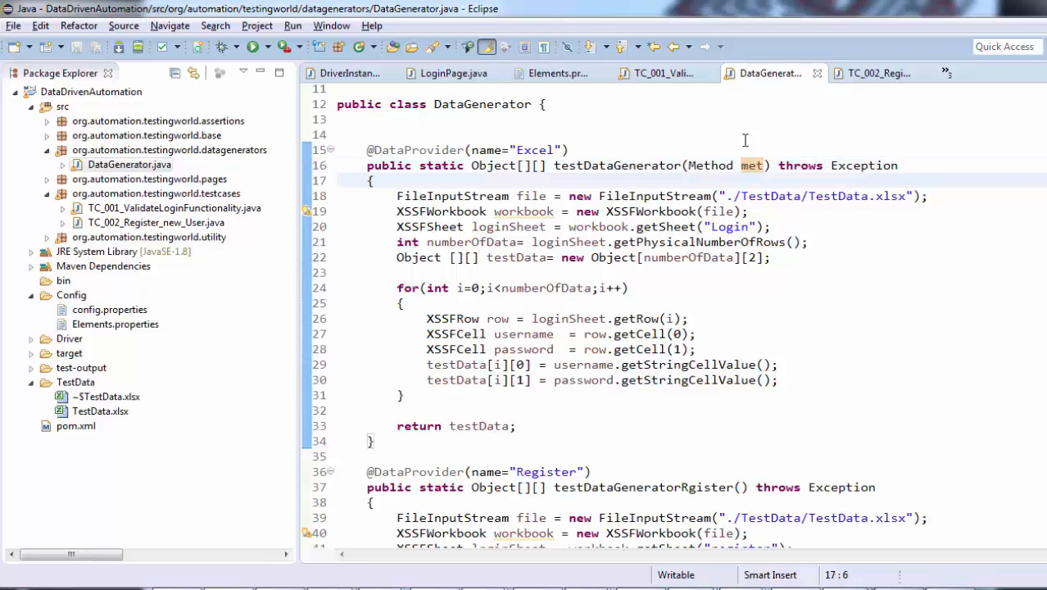
# - Begin an if condition on met.getName().equalsIgnoreCase(...) as the method's first line and save
pyautogui.press('Return')
pyautogui.press('BackSpace')
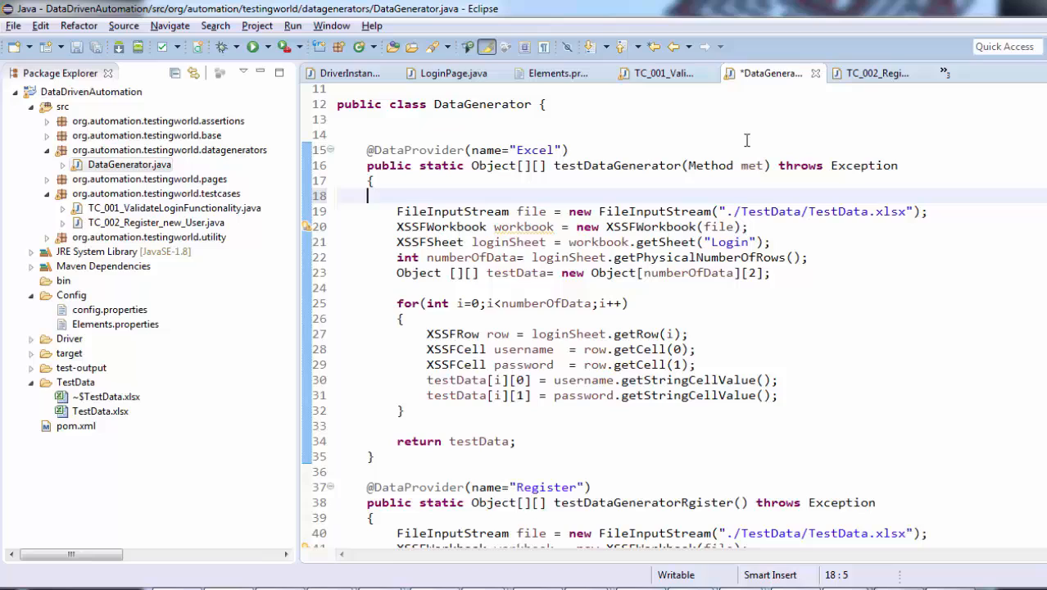
pyautogui.write('if(')
pyautogui.write('met')
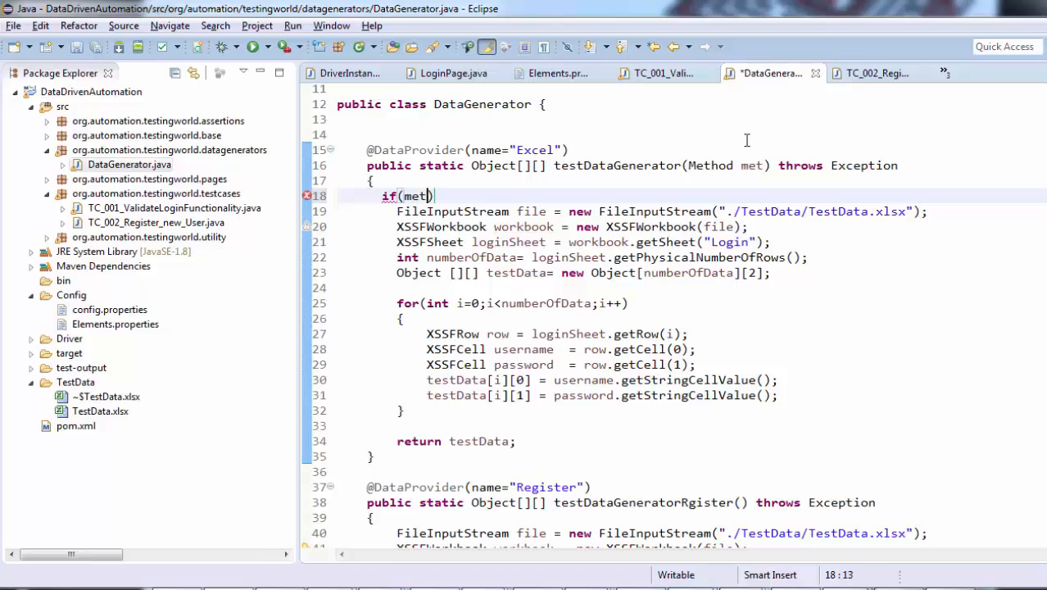
pyautogui.write('.get')
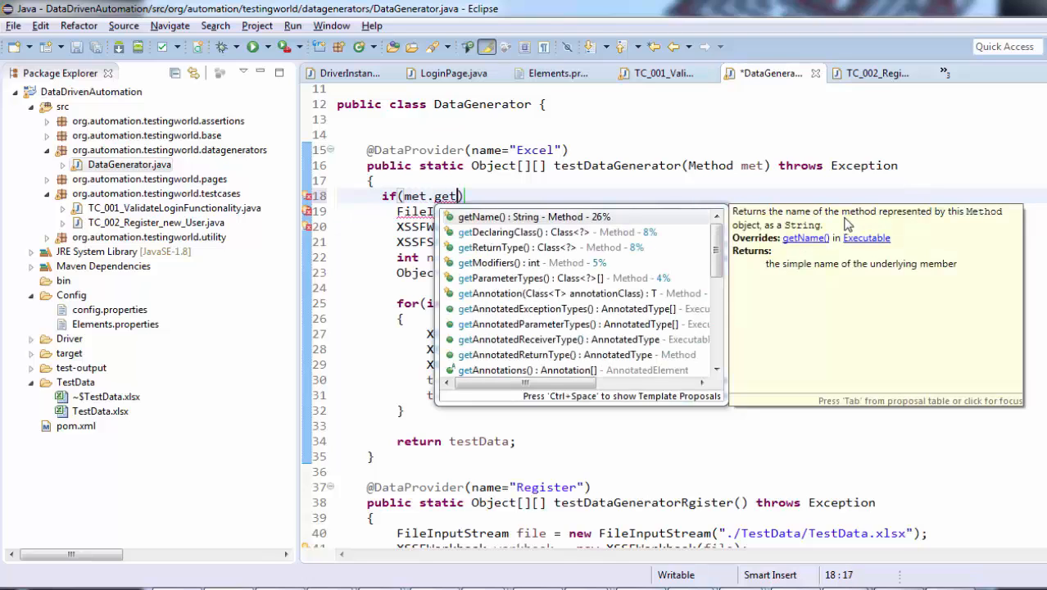
pyautogui.doubleClick(540, 217)
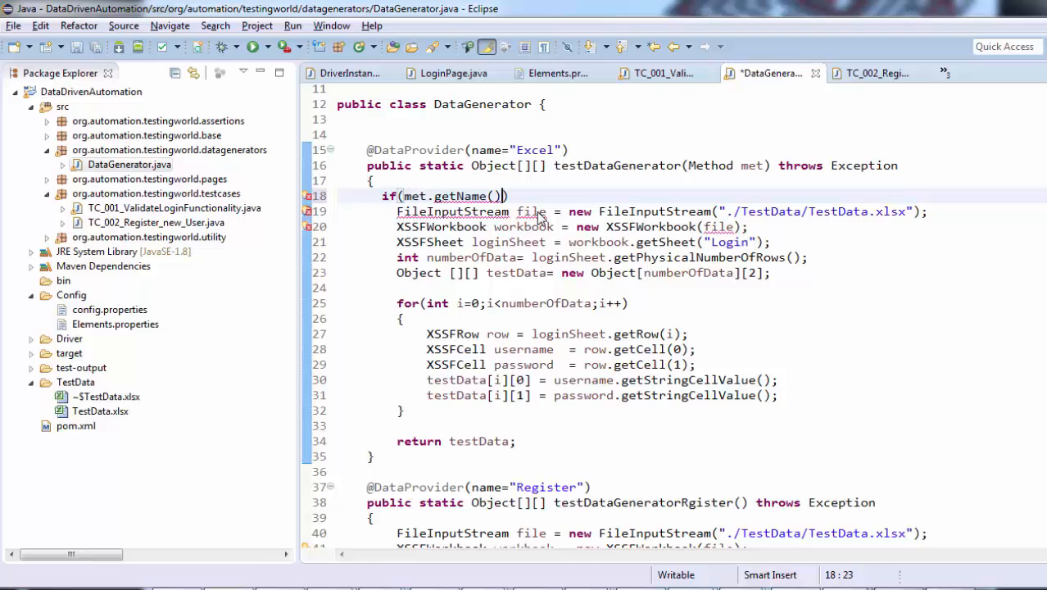
pyautogui.moveTo(531, 212)
pyautogui.write('.equ')
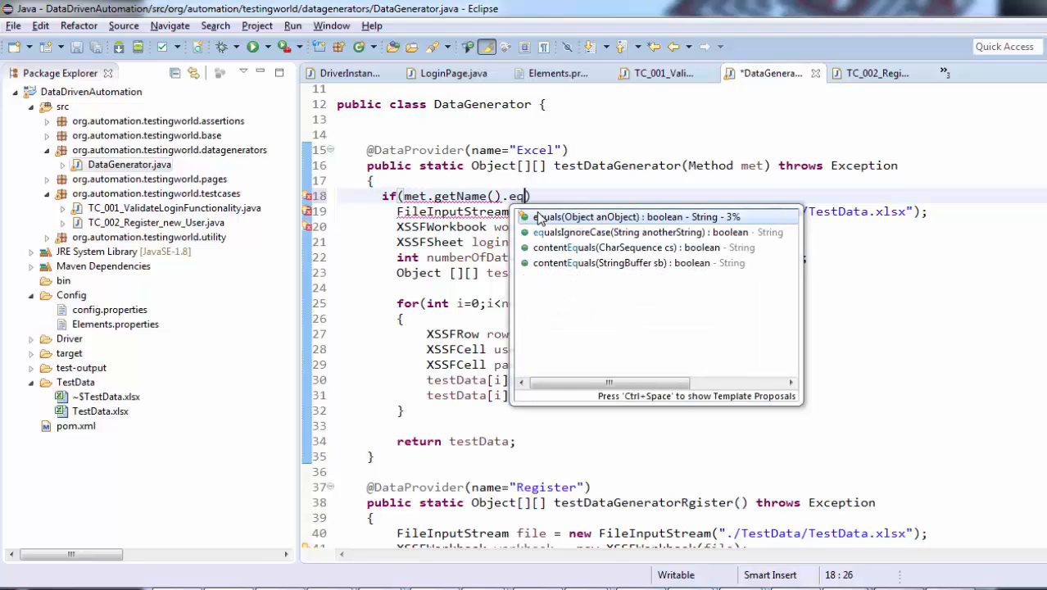
pyautogui.press('Down')
pyautogui.press('Return')
pyautogui.hotkey('ctrl', 's')
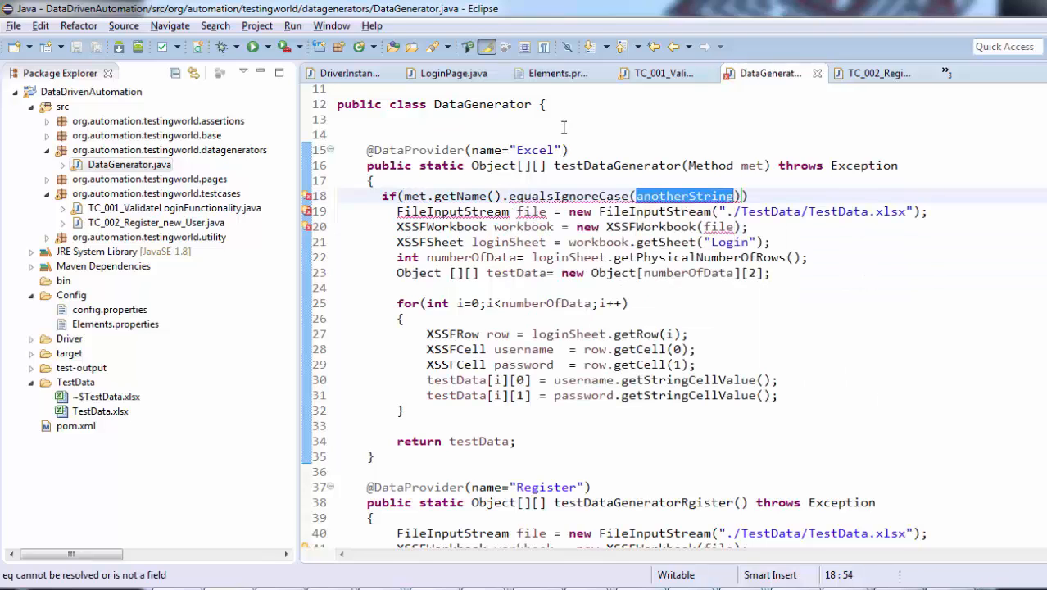
# - Paste the method name tc_001_login_functionality as the equalsIgnoreCase argument
pyautogui.click(642, 76)
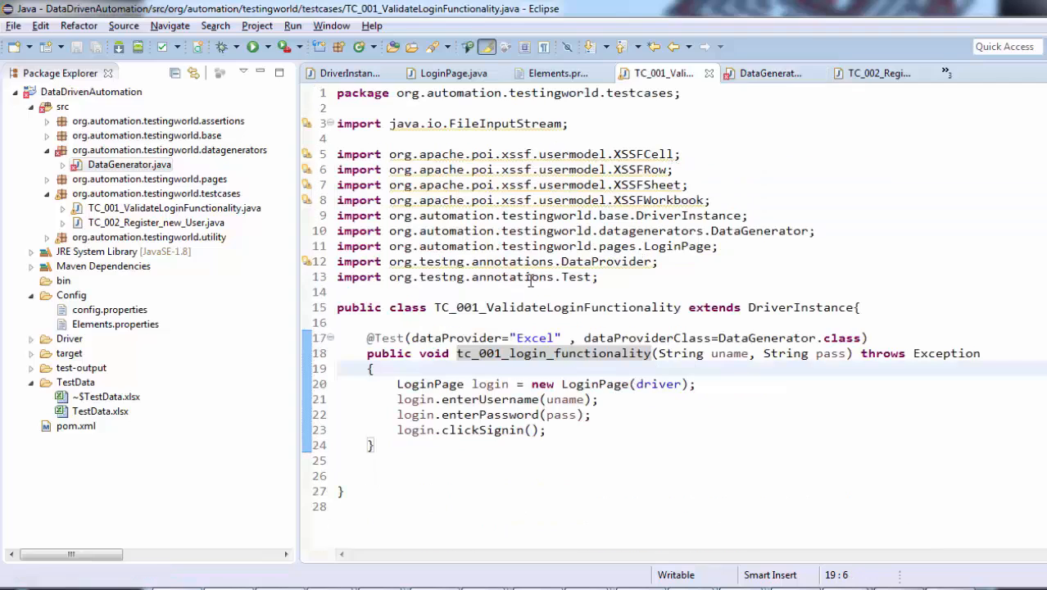
pyautogui.doubleClick(479, 353)
pyautogui.hotkey('ctrl', 'c')
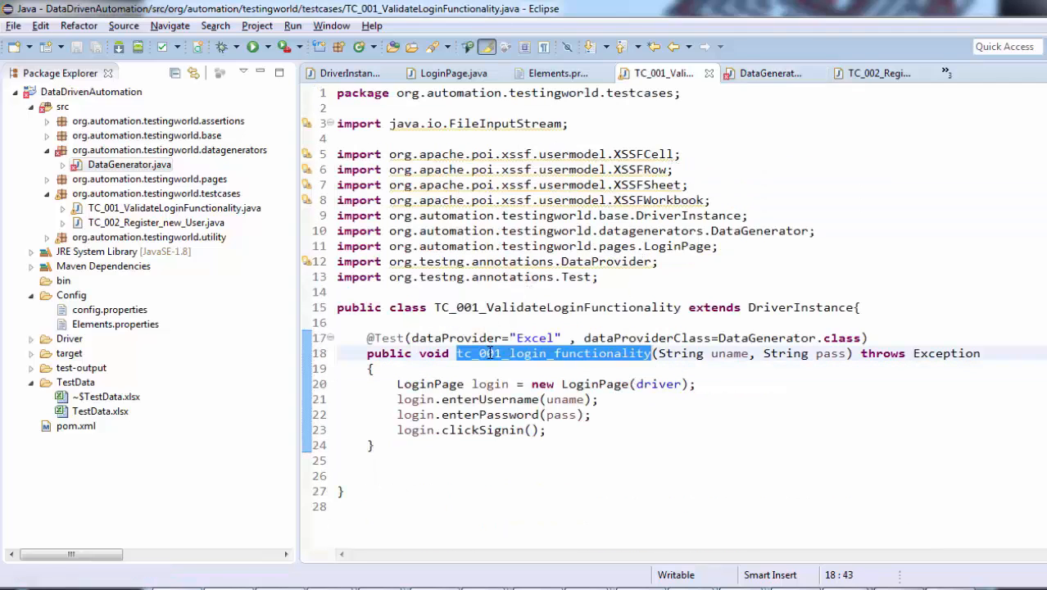
pyautogui.click(761, 78)
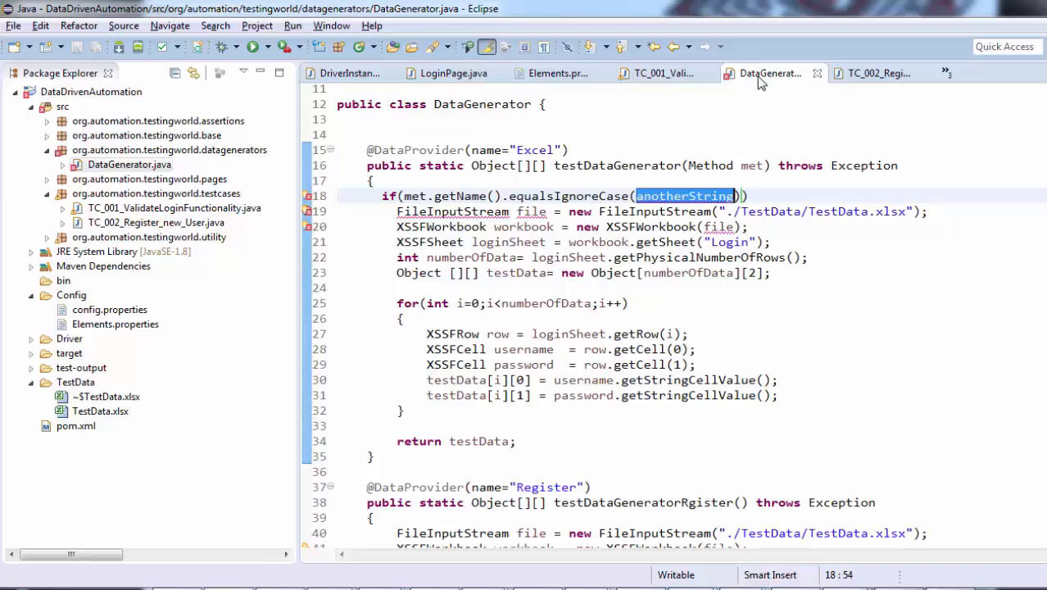
pyautogui.write('"')
pyautogui.hotkey('ctrl', 'v')
pyautogui.write('"')
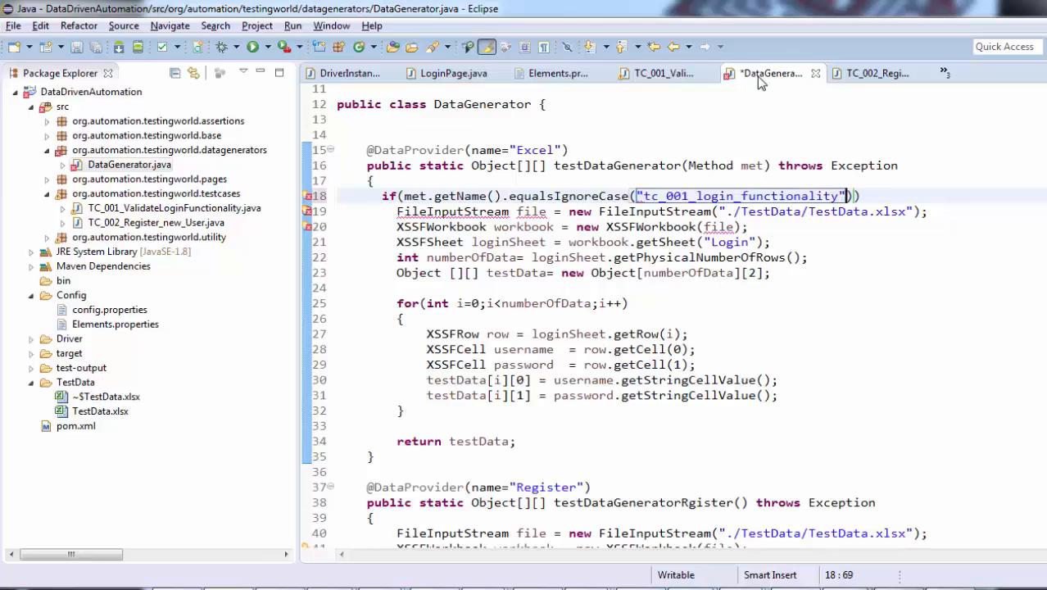
pyautogui.press('End')
pyautogui.press('Return')
pyautogui.write('{')
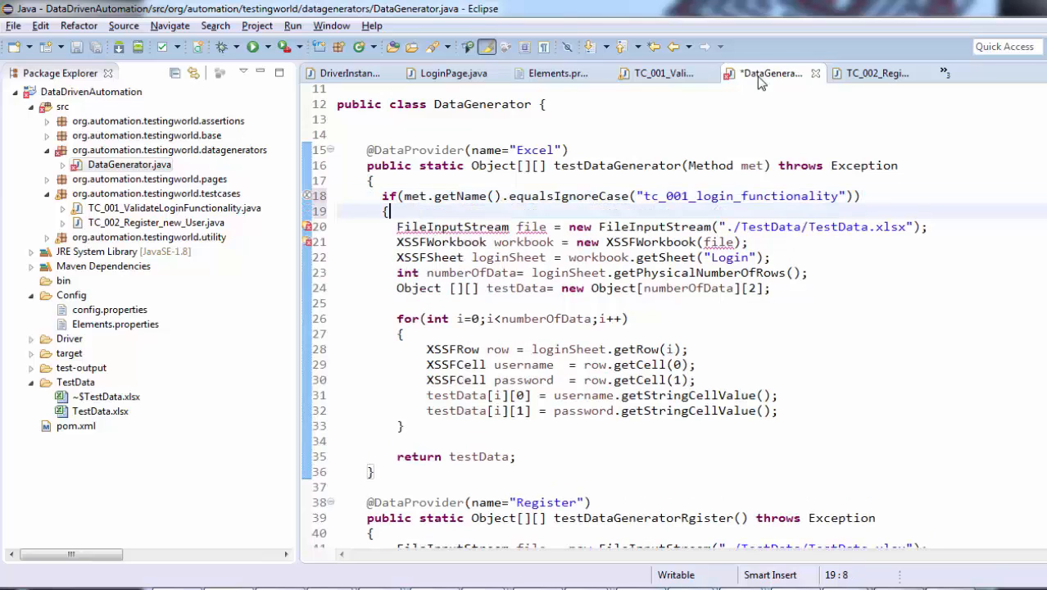
# - Wrap the Login-sheet reading code and return in the if block's braces and save
pyautogui.press('Down')
pyautogui.press('Down')
pyautogui.press('Down')
pyautogui.press('Down')
pyautogui.press('Down')
pyautogui.press('Down')
pyautogui.press('Down')
pyautogui.press('Up')
pyautogui.press('Up')
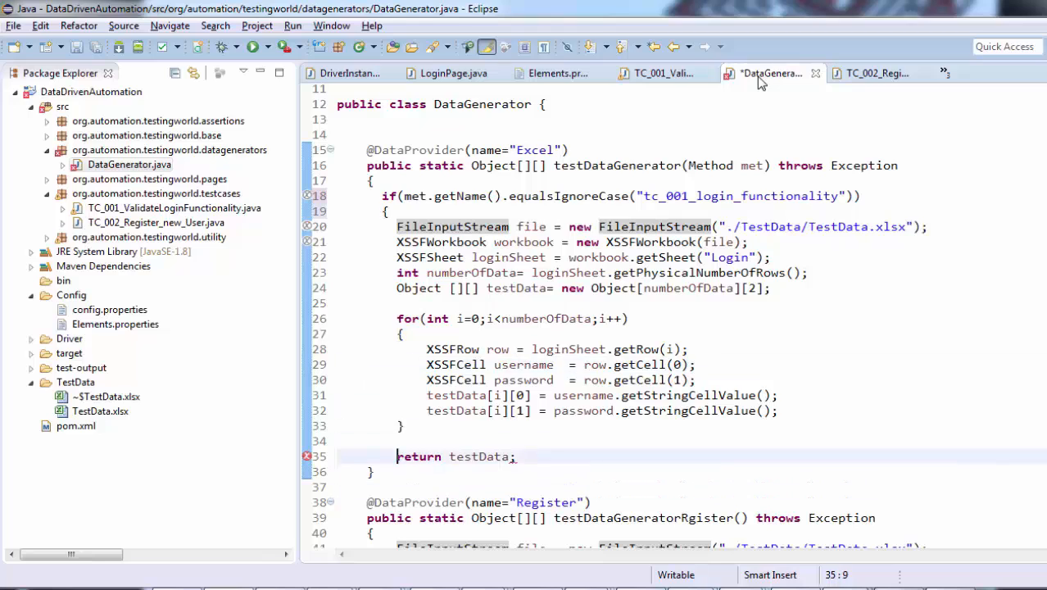
pyautogui.press('Up')
pyautogui.press('Down')
pyautogui.press('End')
pyautogui.press('Return')
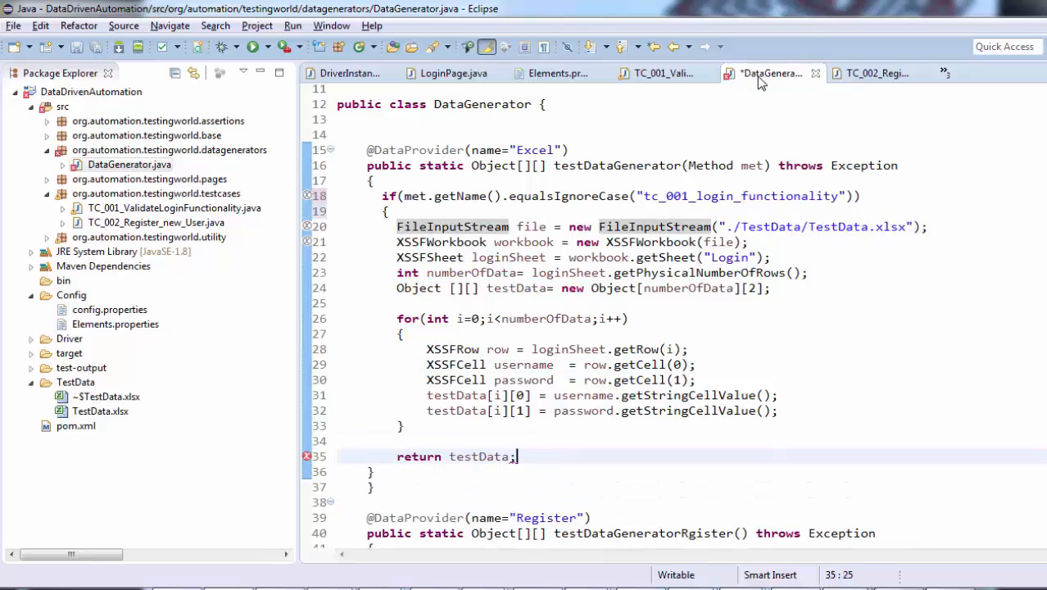
pyautogui.write('}')
pyautogui.press('Return')
pyautogui.write('}')
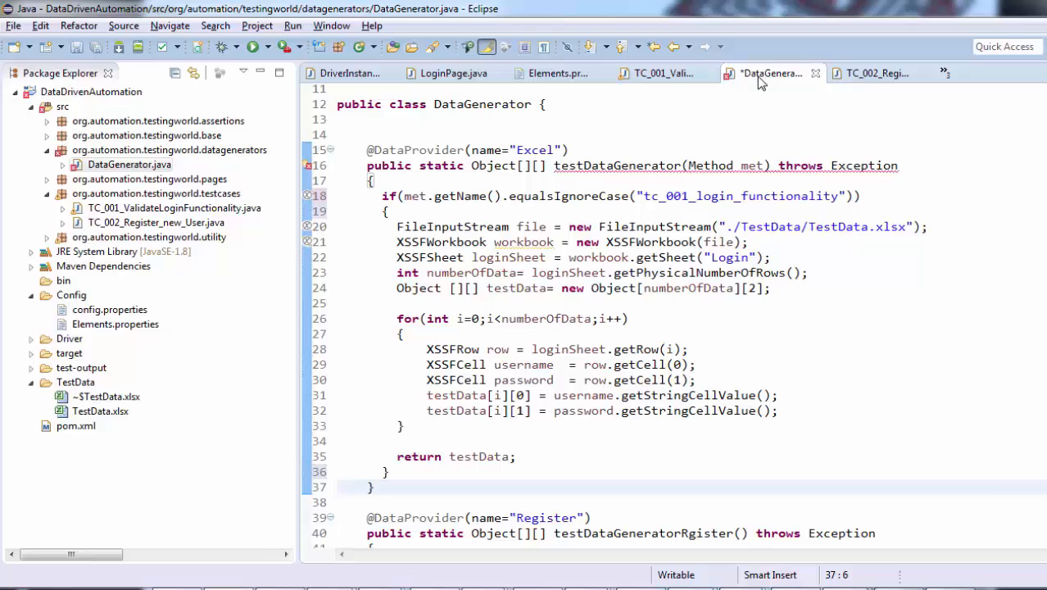
pyautogui.hotkey('ctrl', 's')
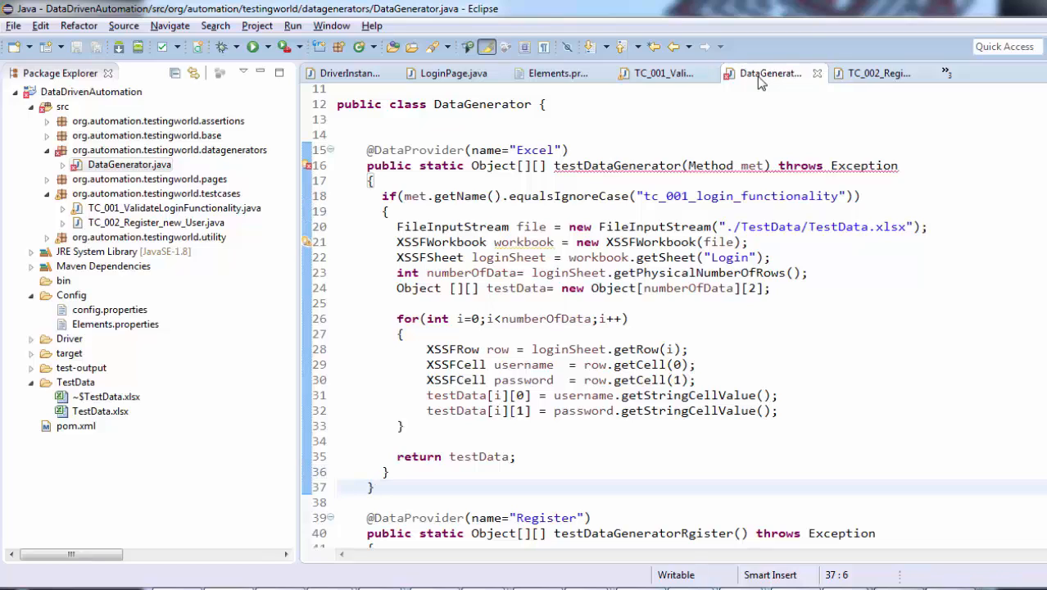
pyautogui.click(515, 457)
pyautogui.click(404, 333)
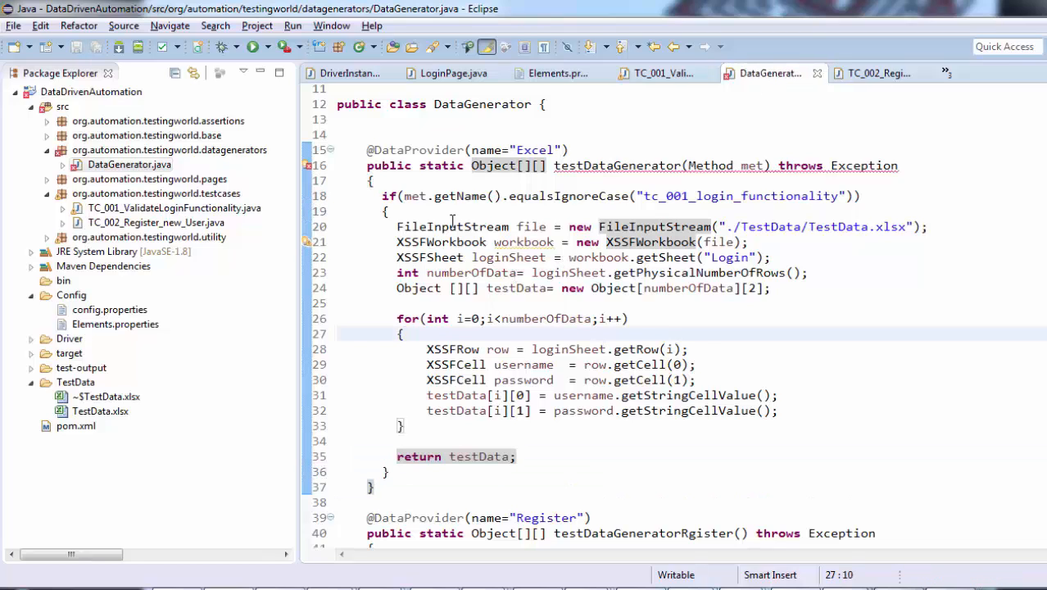
pyautogui.moveTo(637, 195); pyautogui.dragTo(678, 181)
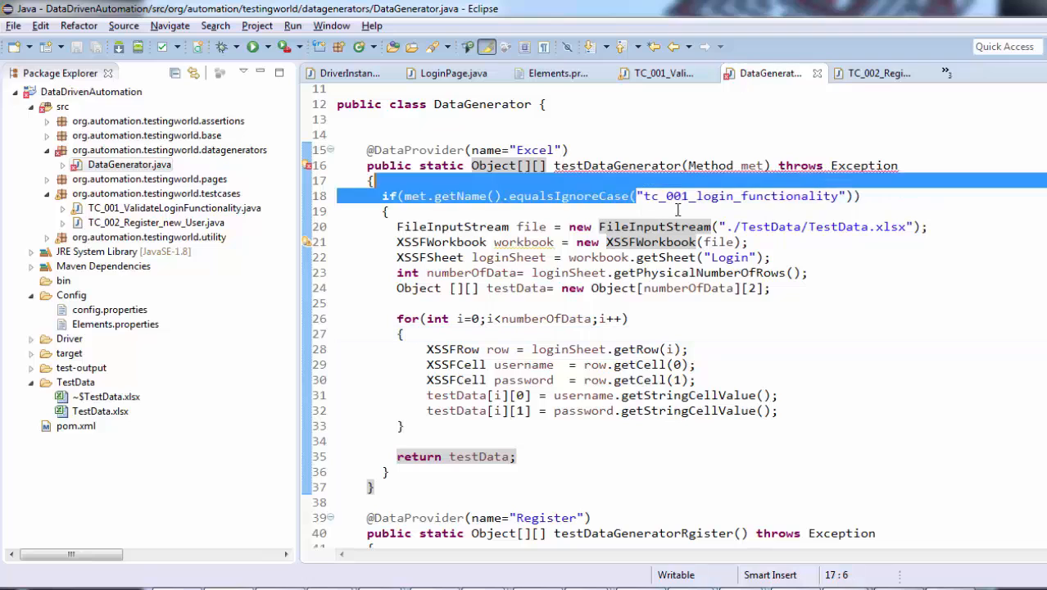
pyautogui.moveTo(382, 196); pyautogui.dragTo(424, 469)
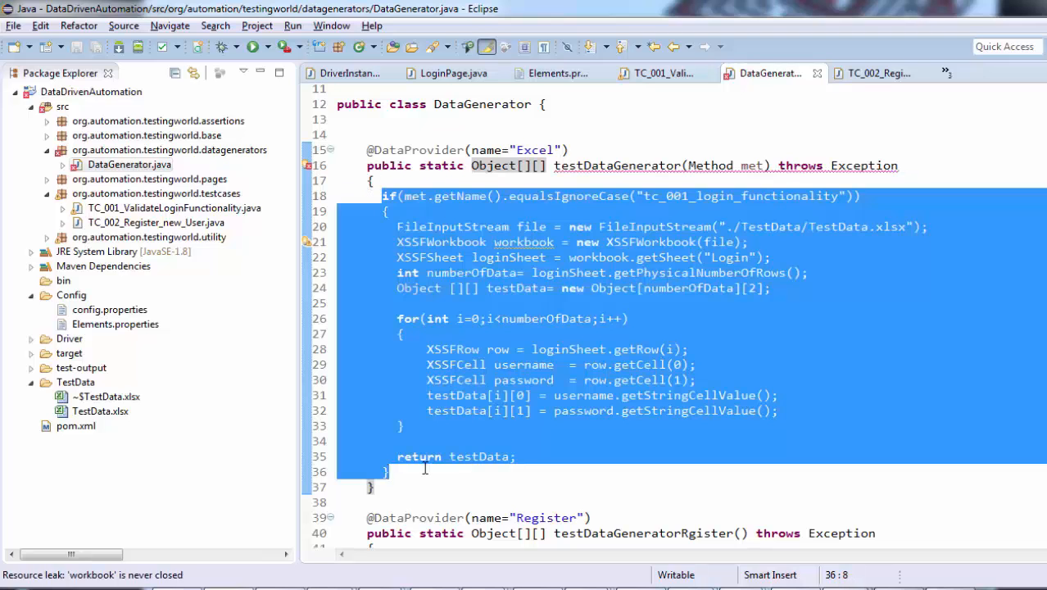
pyautogui.click(424, 469)
pyautogui.moveTo(644, 197); pyautogui.dragTo(815, 206)
pyautogui.click(494, 319)
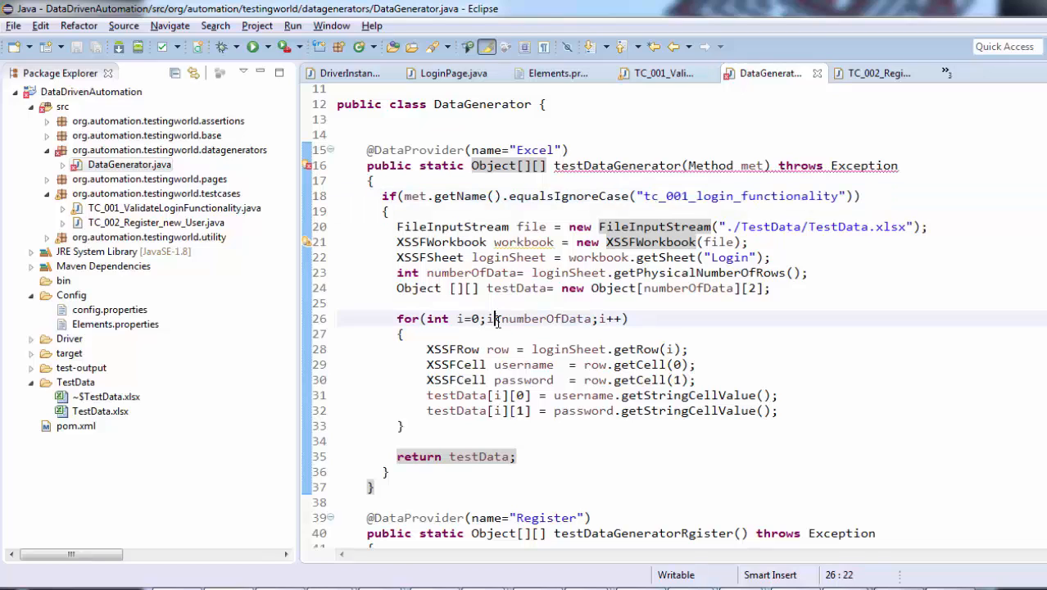
pyautogui.click(420, 442)
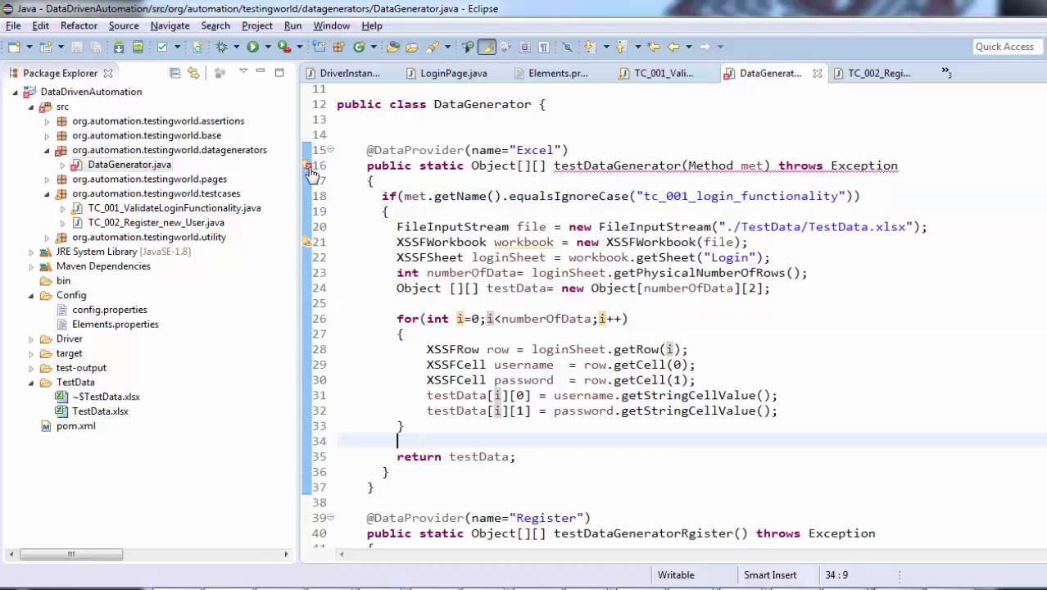
pyautogui.moveTo(307, 165)
pyautogui.click(455, 380)
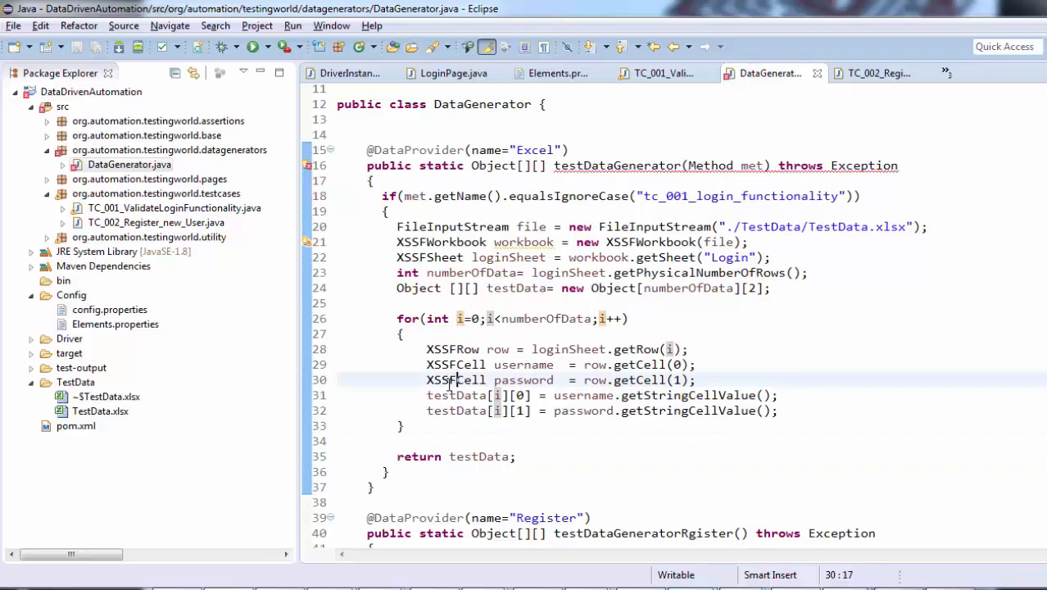
pyautogui.click(434, 457)
pyautogui.moveTo(513, 456)
pyautogui.mouseDown()
pyautogui.moveTo(531, 455)
pyautogui.moveTo(377, 393)
pyautogui.mouseUp()
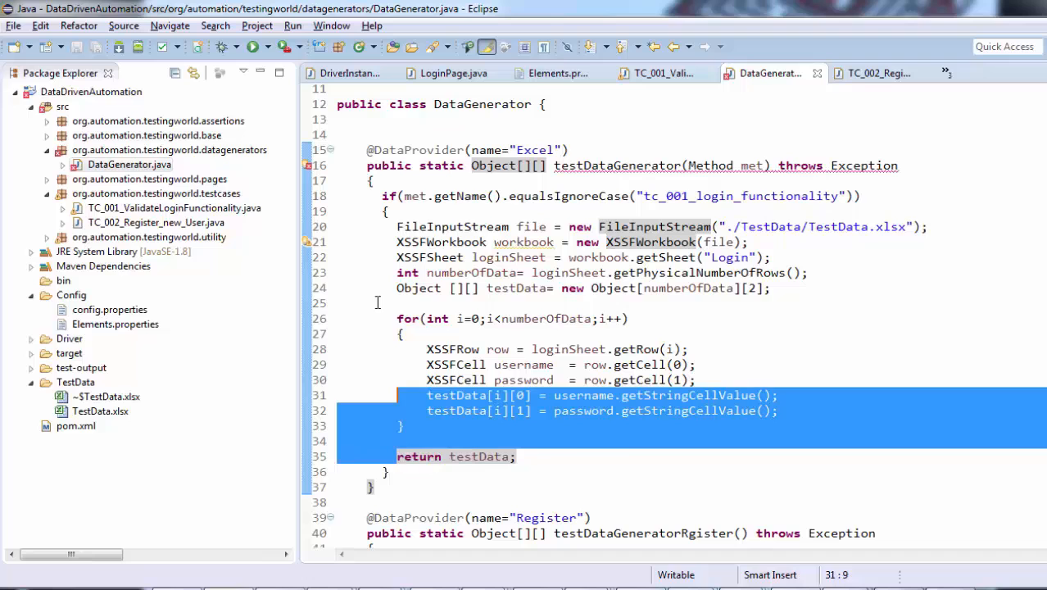
pyautogui.click(367, 287)
pyautogui.moveTo(377, 196); pyautogui.dragTo(421, 474)
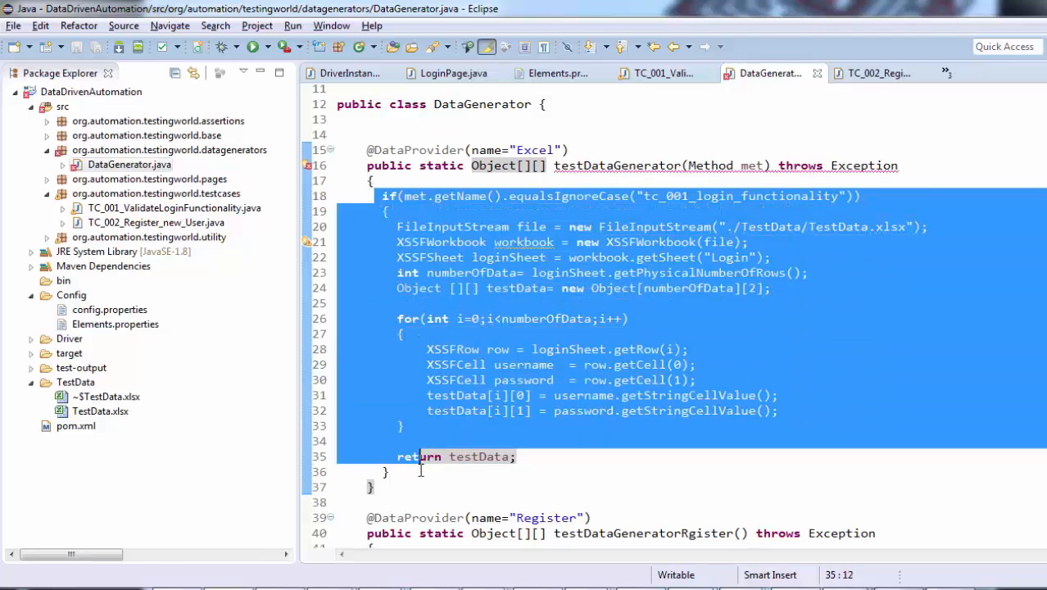
pyautogui.click(504, 465)
pyautogui.moveTo(530, 457); pyautogui.dragTo(411, 457)
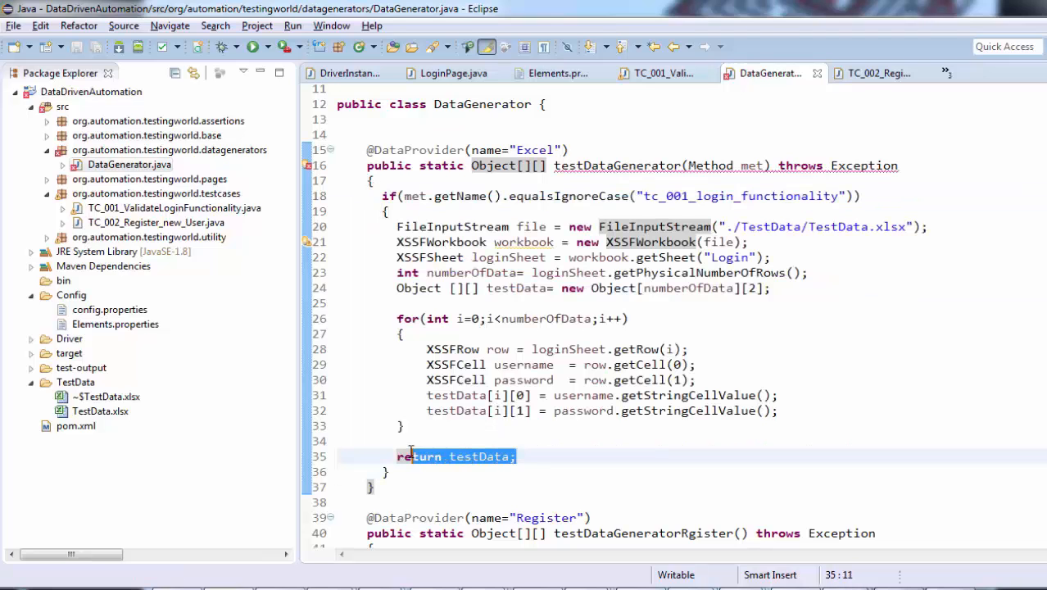
pyautogui.moveTo(384, 195); pyautogui.dragTo(406, 471)
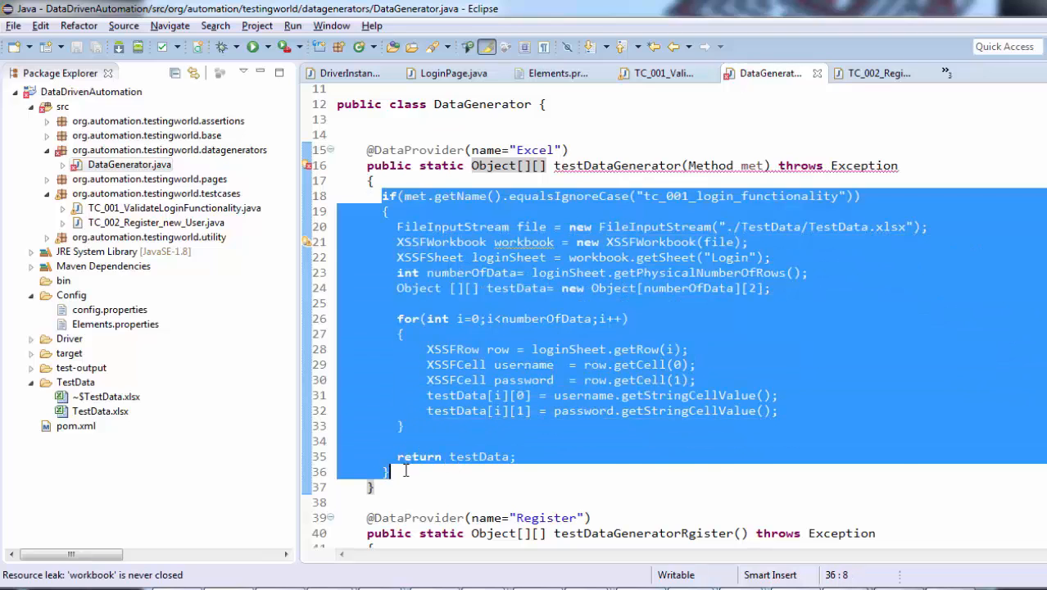
# - Add an else if after the if block reusing the copied method-name condition, and save
pyautogui.click(405, 470)
pyautogui.press('Return')
pyautogui.press('Return')
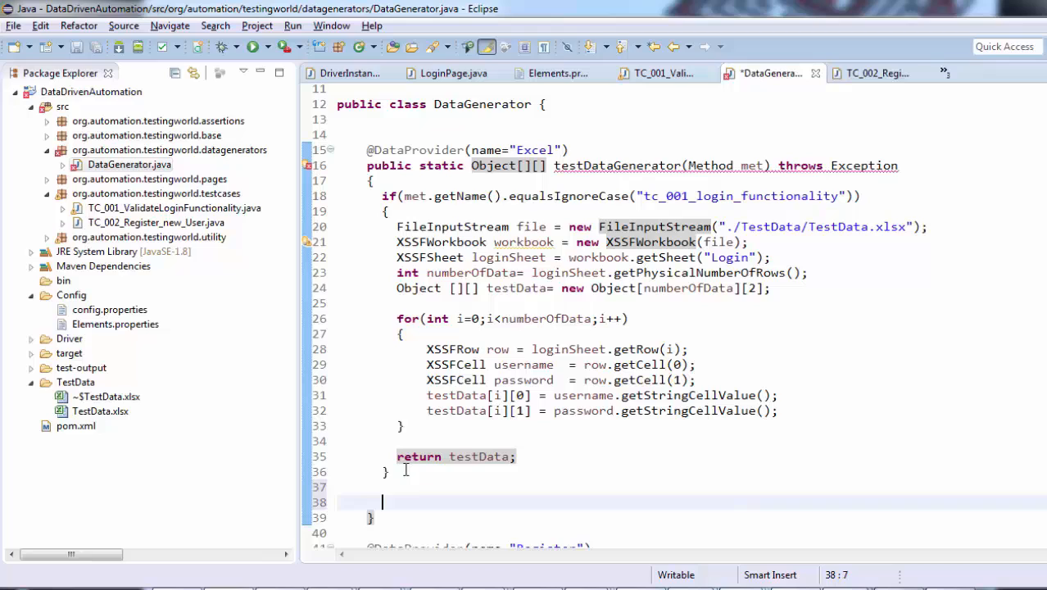
pyautogui.press('Up')
pyautogui.write('else s')
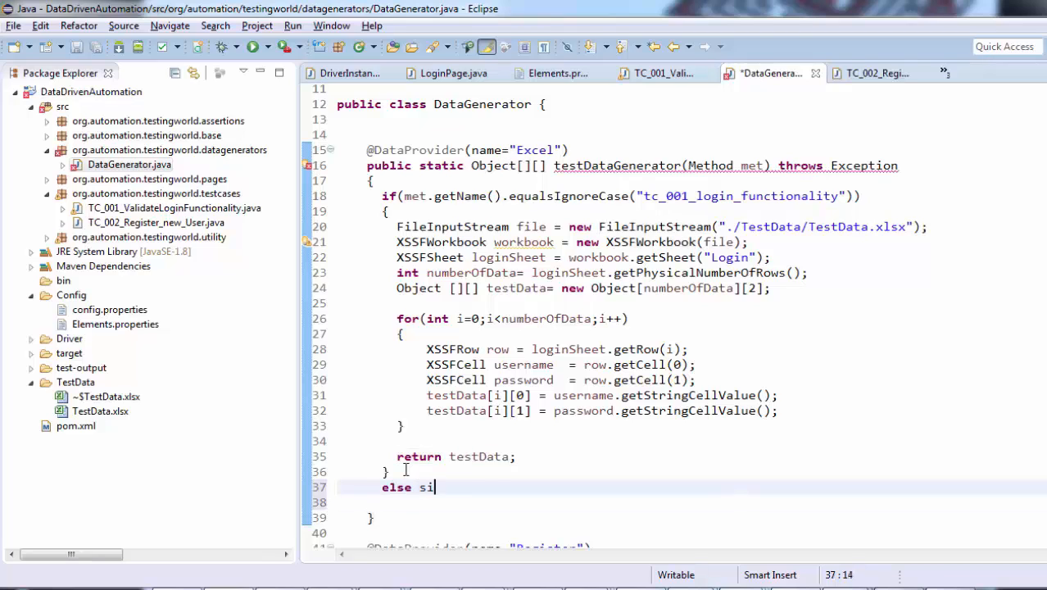
pyautogui.write('i')
pyautogui.press('BackSpace')
pyautogui.press('BackSpace')
pyautogui.write('if')
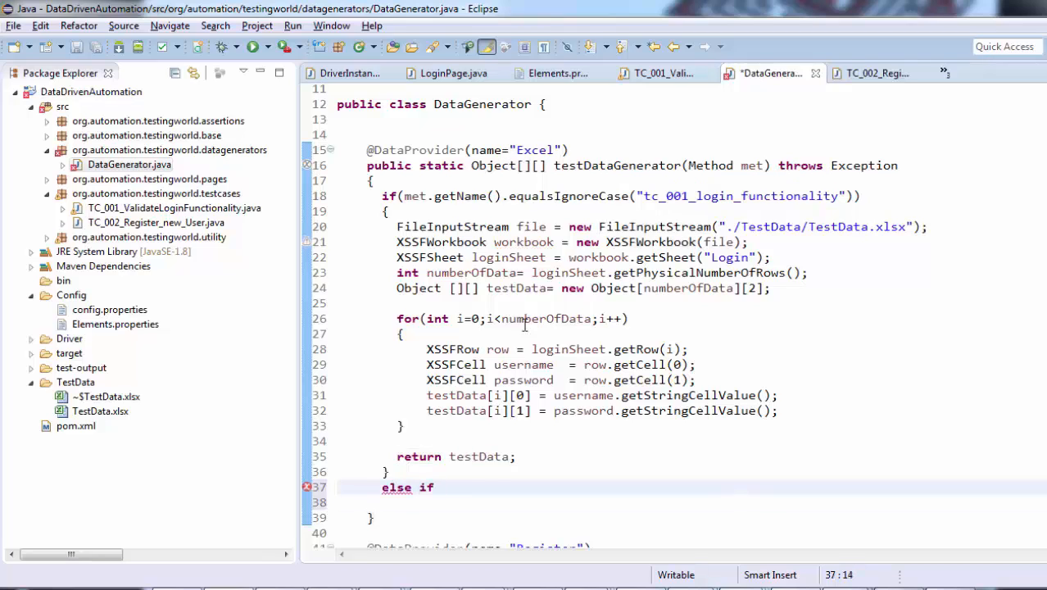
pyautogui.moveTo(399, 197); pyautogui.dragTo(860, 197)
pyautogui.hotkey('ctrl', 'c')
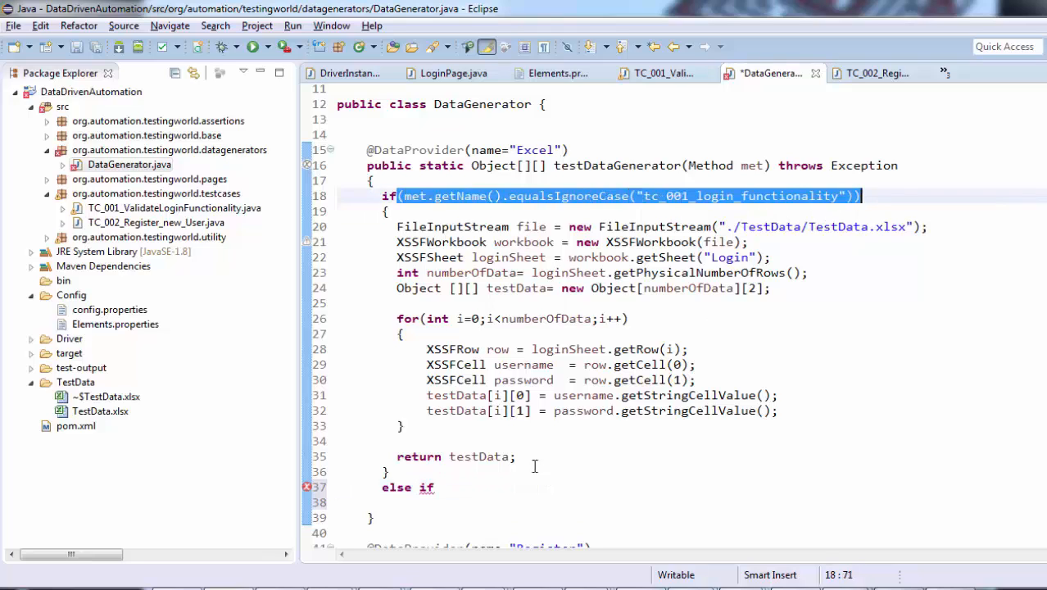
pyautogui.click(487, 487)
pyautogui.hotkey('ctrl', 'v')
pyautogui.hotkey('ctrl', 's')
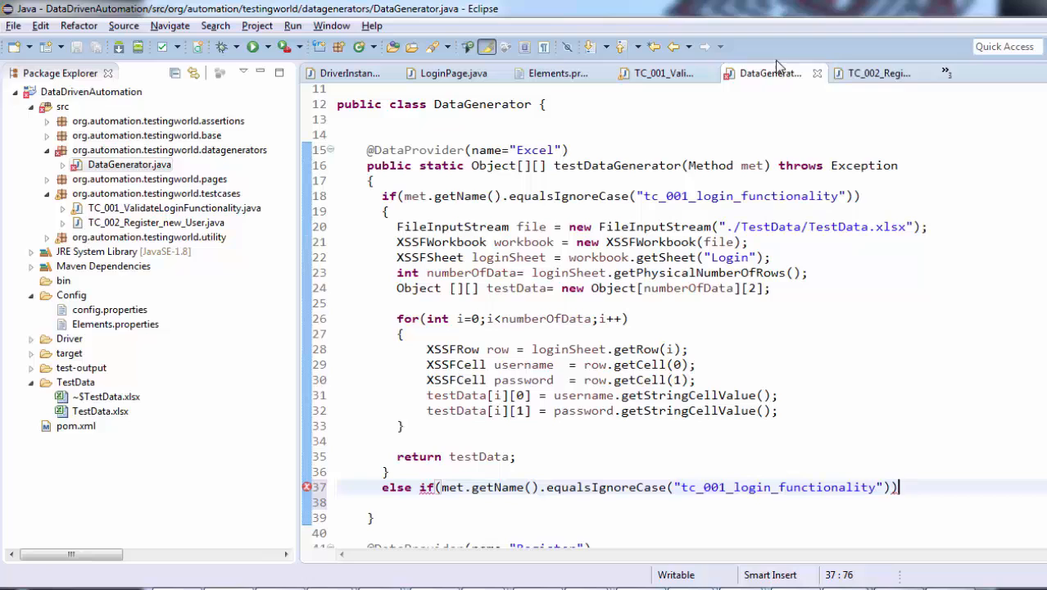
# - Make the else-if check tc_002_register_new_user and give it an empty braced body
pyautogui.click(871, 79)
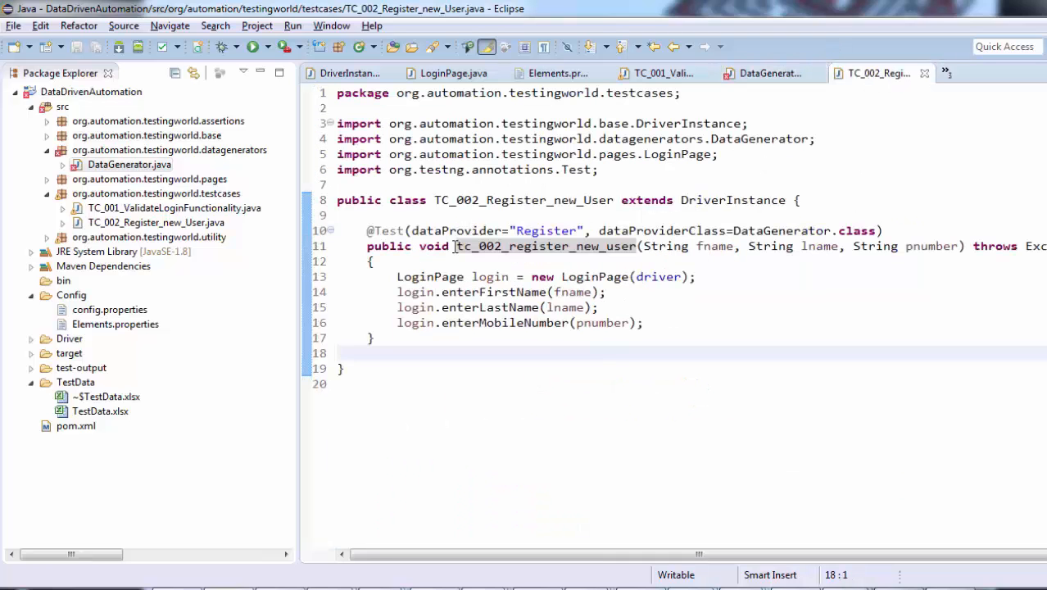
pyautogui.doubleClick(512, 246)
pyautogui.hotkey('ctrl', 'c')
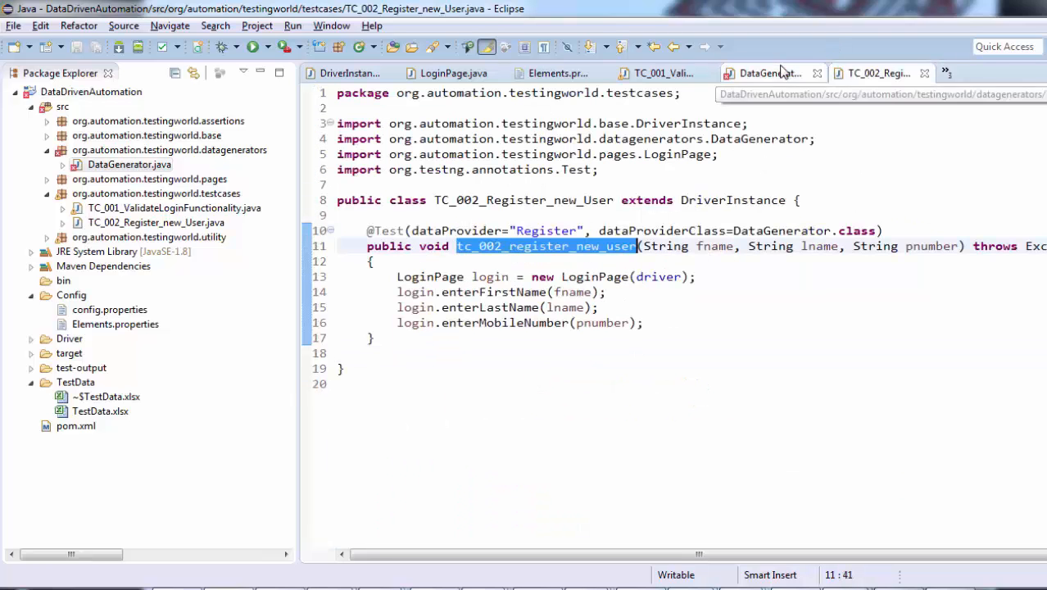
pyautogui.click(770, 73)
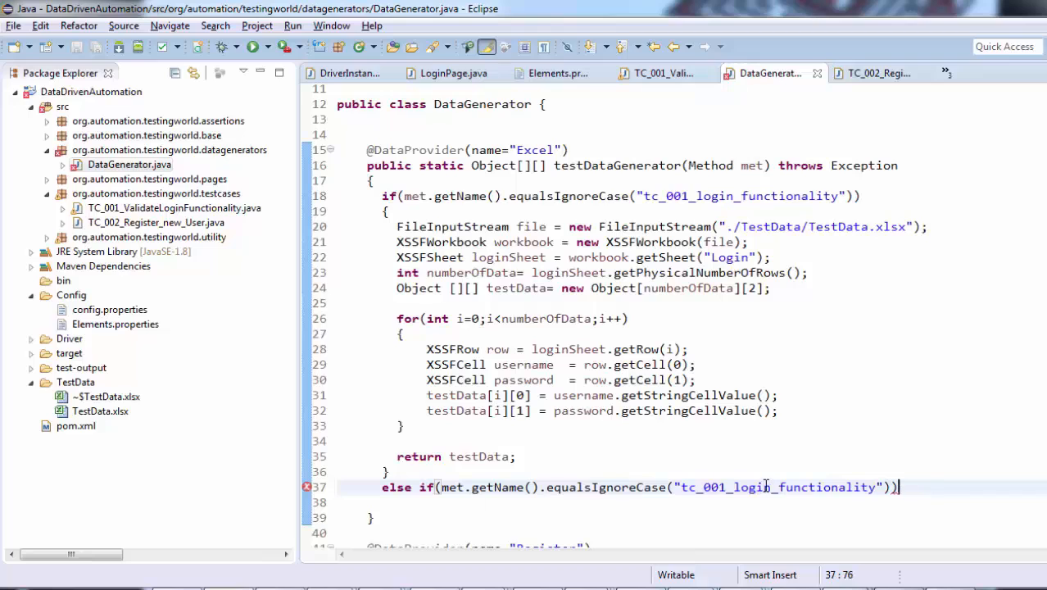
pyautogui.doubleClick(766, 487)
pyautogui.hotkey('ctrl', 'v')
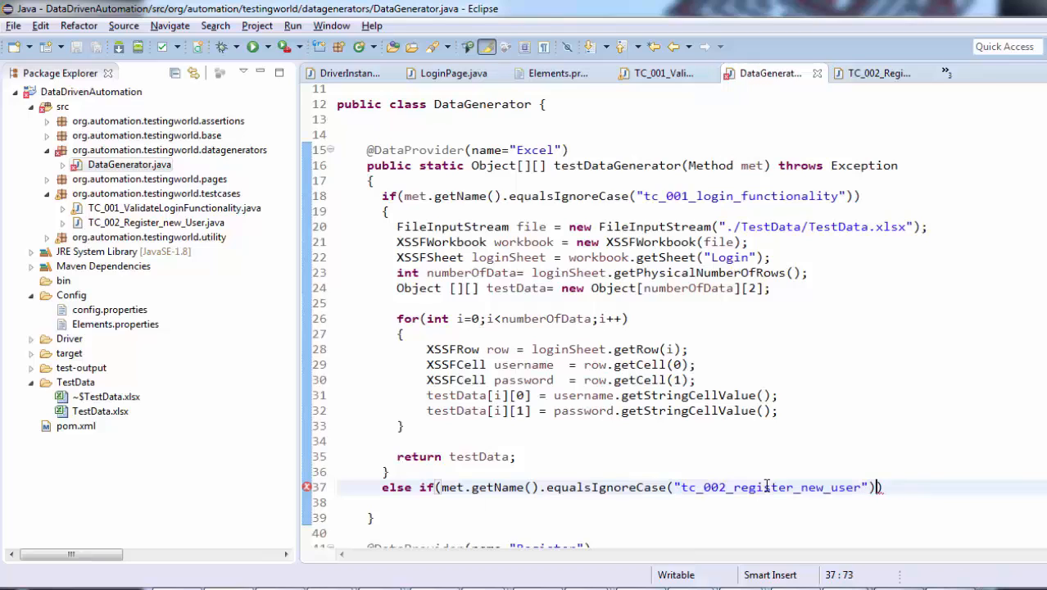
pyautogui.press('End')
pyautogui.press('Return')
pyautogui.write('{')
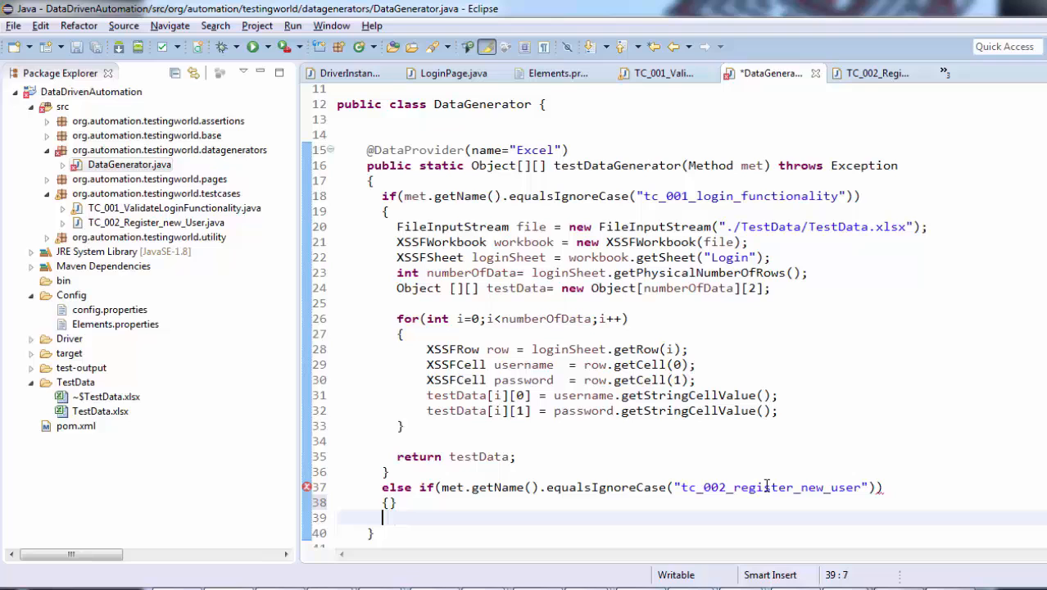
pyautogui.press('Return')
pyautogui.press('Down')
pyautogui.press('Down')
pyautogui.press('Down')
pyautogui.press('Down')
pyautogui.press('Down')
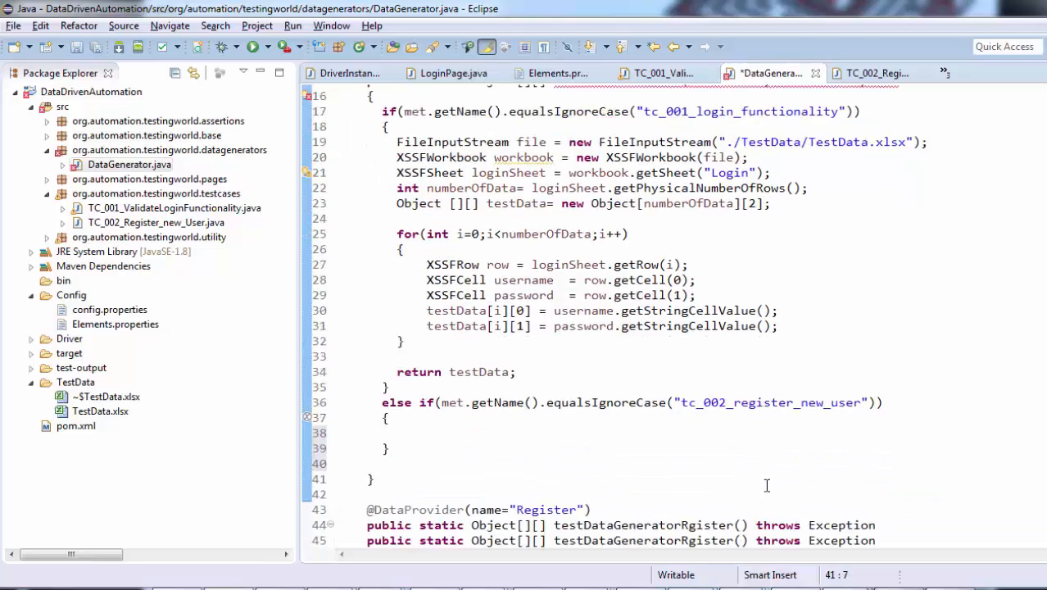
pyautogui.press('Down')
pyautogui.press('Down')
pyautogui.press('Down')
pyautogui.press('Up')
pyautogui.press('Up')
pyautogui.press('Up')
pyautogui.press('Up')
pyautogui.press('Up')
pyautogui.press('Up')
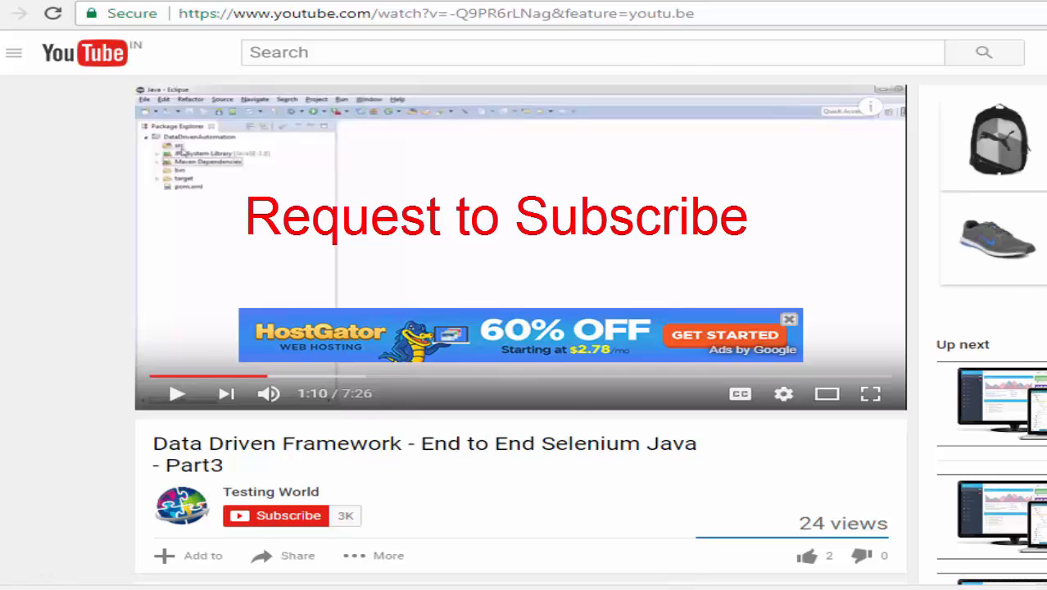
# - Seek the Part3 tutorial video ahead to 3:17
pyautogui.click(477, 375)
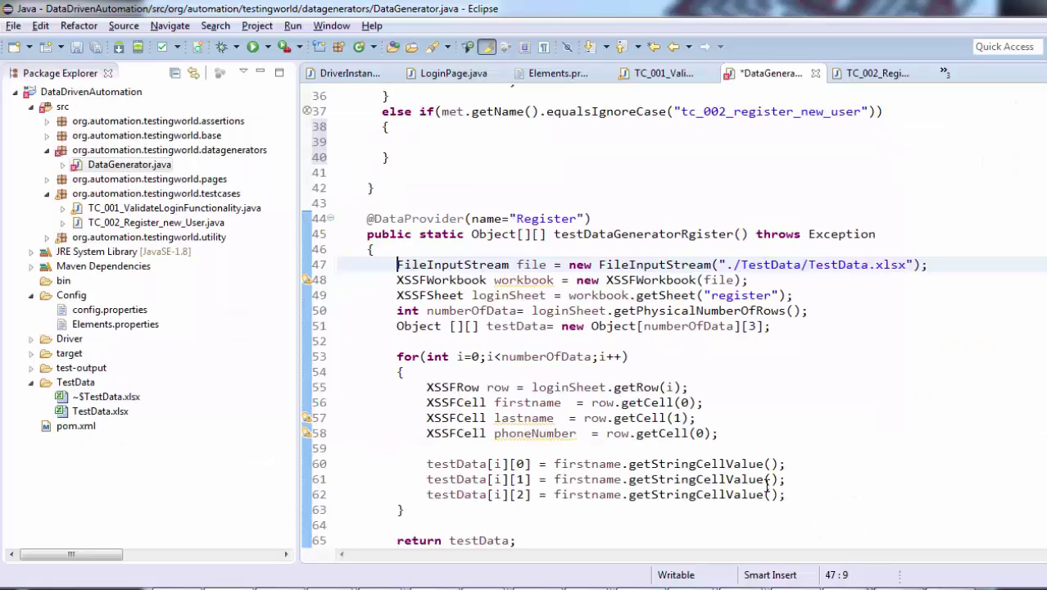
# - Paste the Register provider's sheet-reading code and return into the tc_002 else-if branch and save
pyautogui.hotkey('shift', 'Down')
pyautogui.hotkey('shift', 'Down')
pyautogui.hotkey('shift', 'Down')
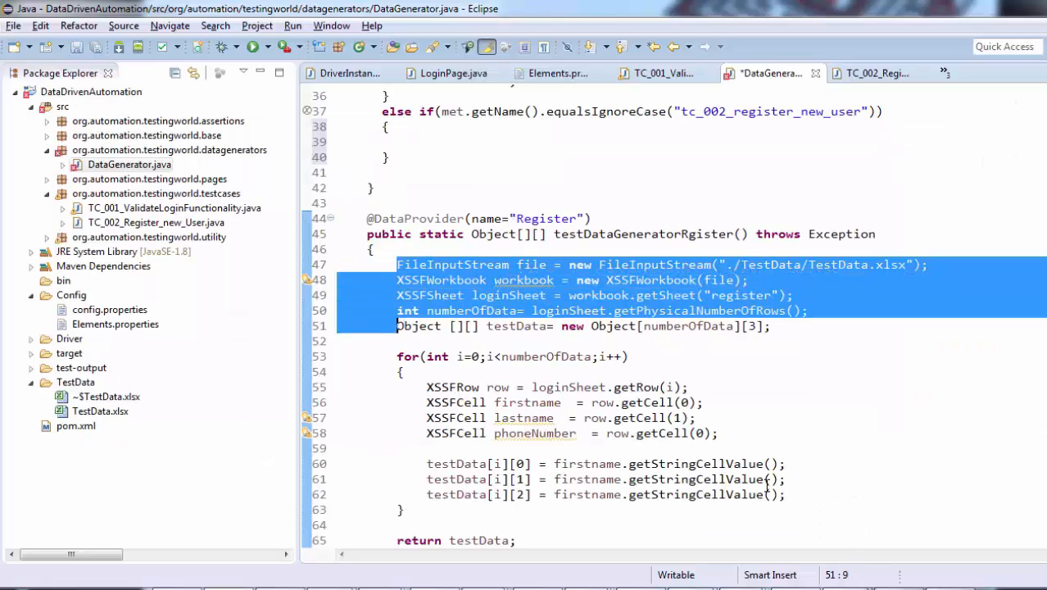
pyautogui.hotkey('shift', 'Down')
pyautogui.hotkey('shift', 'Down')
pyautogui.hotkey('shift', 'Down')
pyautogui.hotkey('shift', 'Left')
pyautogui.hotkey('shift', 'Left')
pyautogui.hotkey('shift', 'Left')
pyautogui.hotkey('shift', 'End')
pyautogui.hotkey('ctrl', 'c')
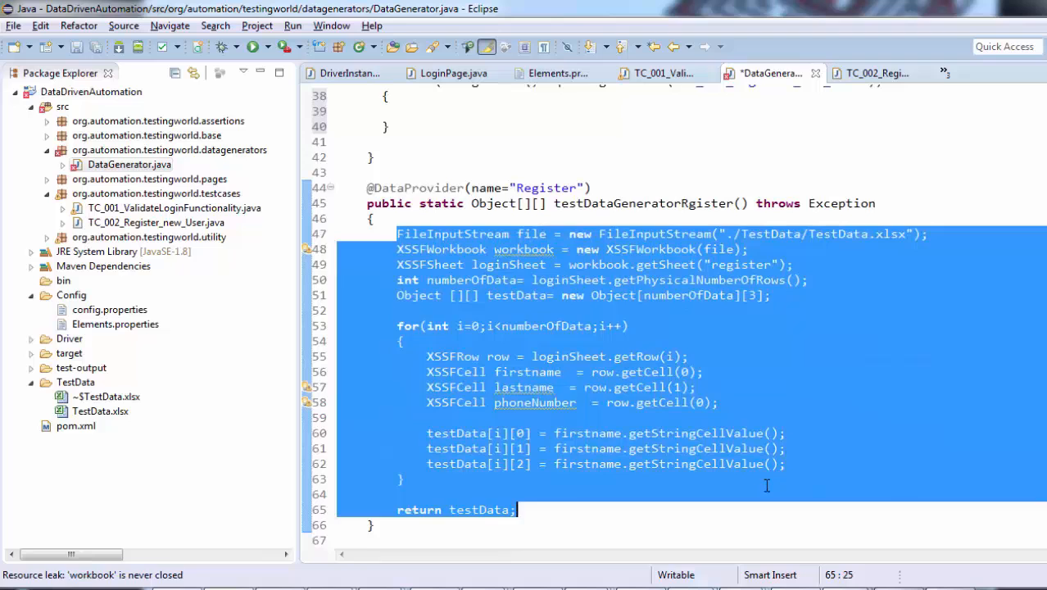
pyautogui.press('Up')
pyautogui.press('Up')
pyautogui.press('Up')
pyautogui.press('Up')
pyautogui.press('Up')
pyautogui.press('Up')
pyautogui.press('Up')
pyautogui.press('Up')
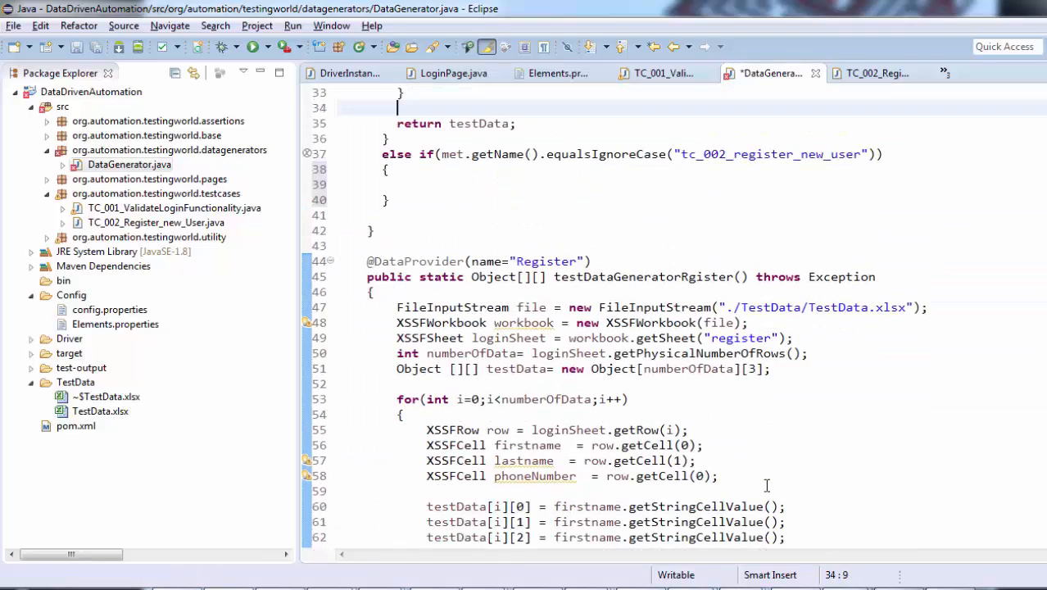
pyautogui.press('Down')
pyautogui.press('Down')
pyautogui.press('Down')
pyautogui.press('Down')
pyautogui.hotkey('ctrl', 'v')
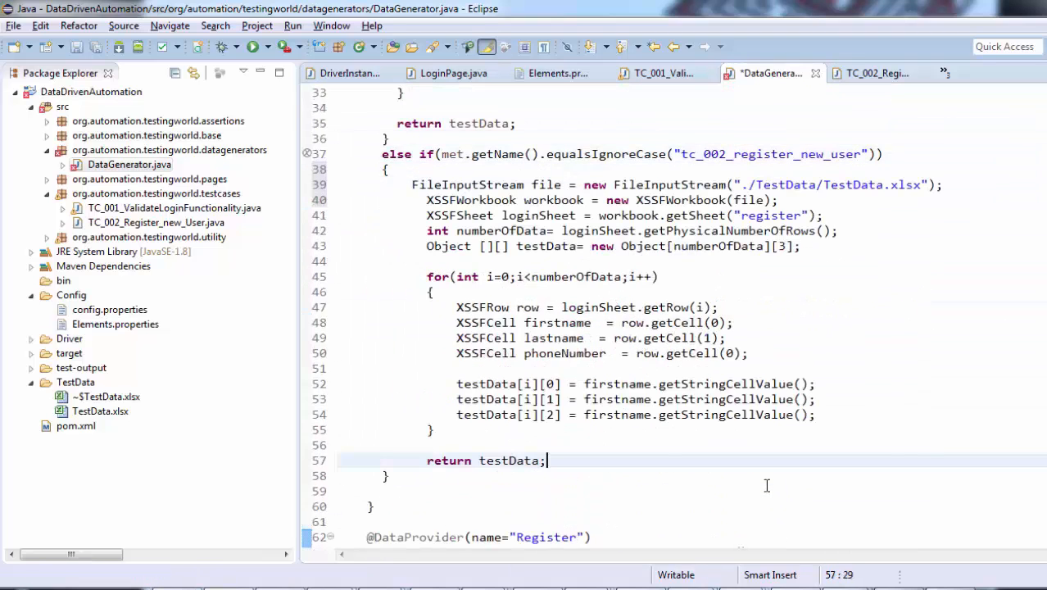
pyautogui.hotkey('ctrl', 's')
# - Indent the first pasted line to match, save, and review the testData array declaration
pyautogui.press('Up')
pyautogui.press('Up')
pyautogui.press('Up')
pyautogui.press('Home')
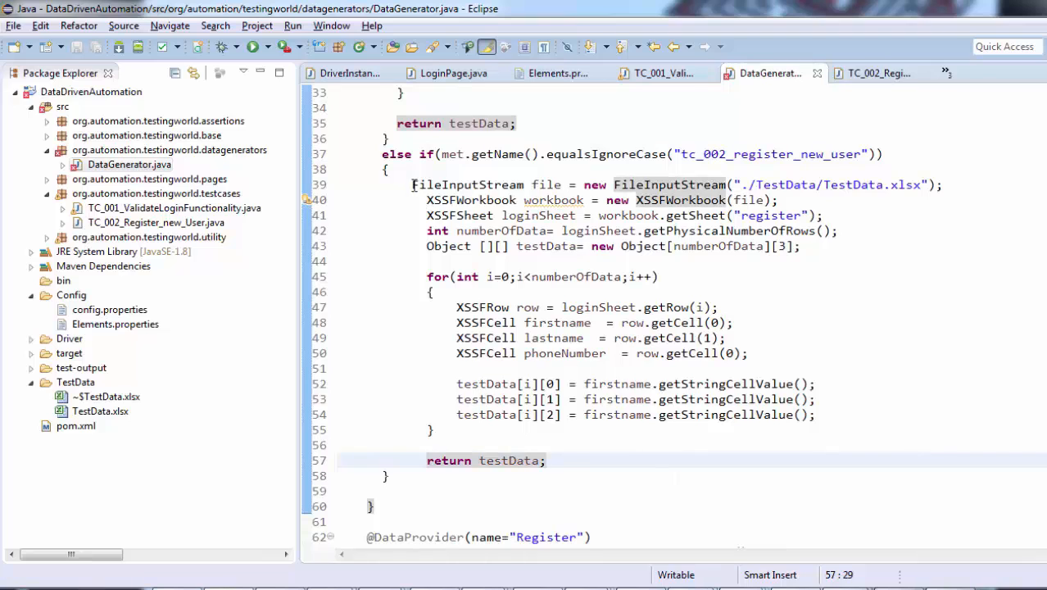
pyautogui.press('Tab')
pyautogui.hotkey('ctrl', 's')
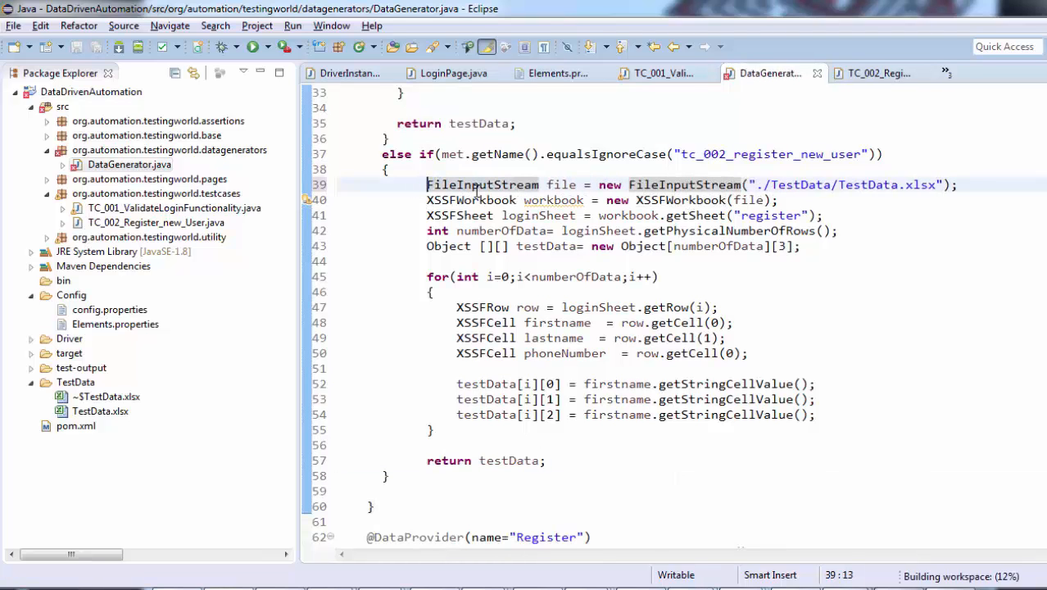
pyautogui.scroll(2, 672, 319)
pyautogui.scroll(1, 672, 319)
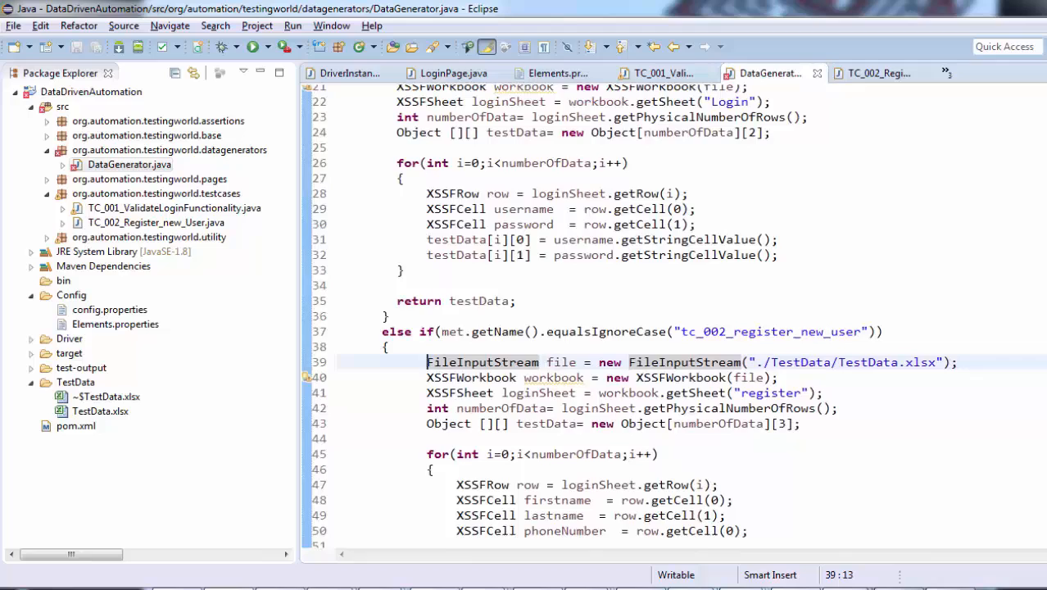
pyautogui.scroll(2, 672, 320)
pyautogui.scroll(1, 671, 319)
pyautogui.scroll(-1, 671, 319)
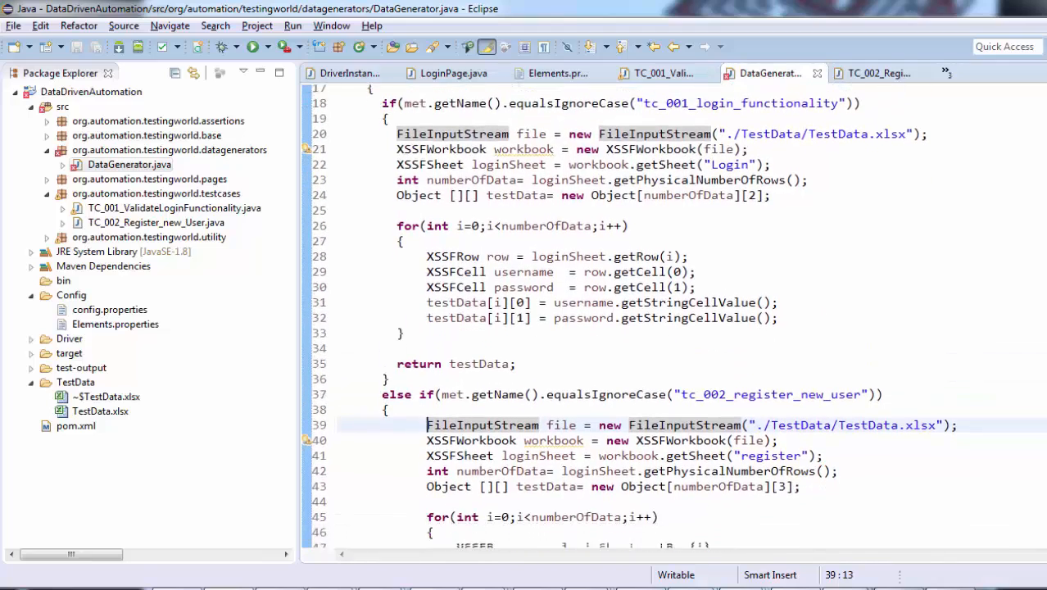
pyautogui.scroll(-2, 671, 320)
pyautogui.scroll(-3, 672, 319)
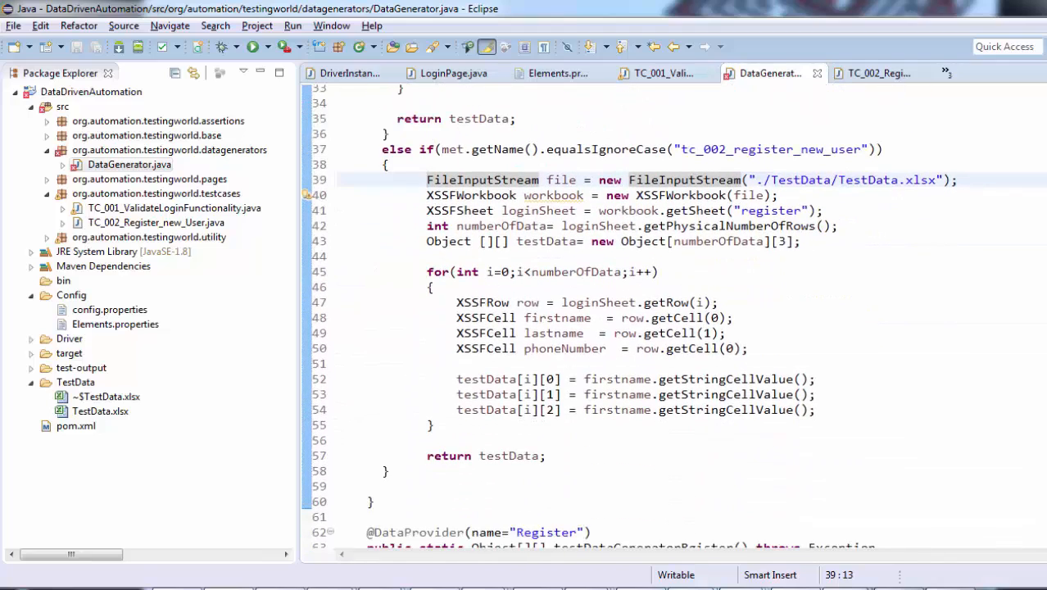
pyautogui.scroll(-1, 671, 320)
pyautogui.scroll(-1, 671, 319)
pyautogui.scroll(6, 671, 320)
pyautogui.scroll(1, 671, 320)
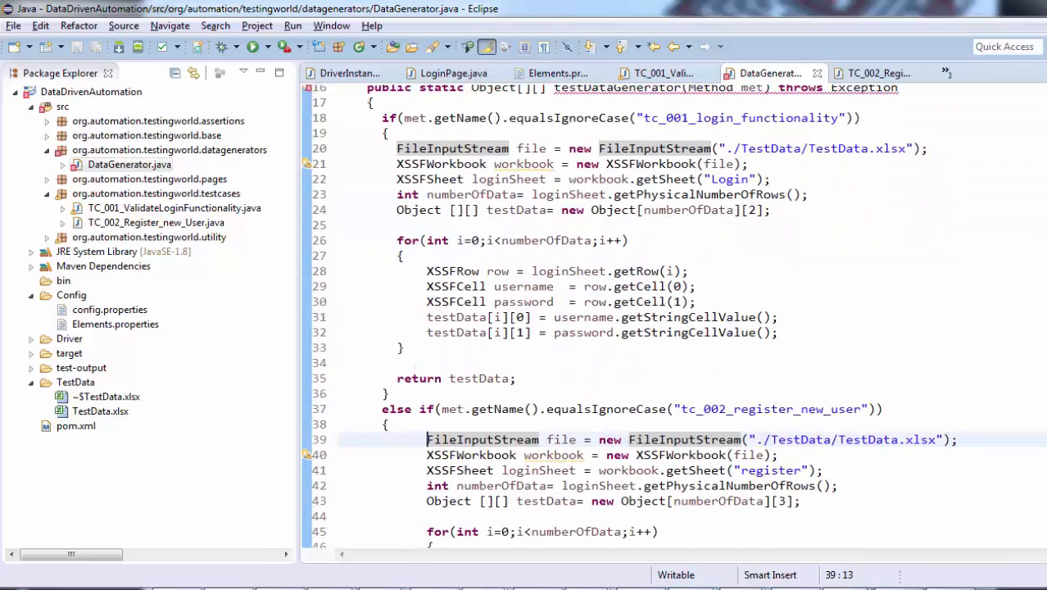
pyautogui.scroll(-1, 671, 319)
pyautogui.scroll(-1, 671, 320)
pyautogui.scroll(-2, 671, 320)
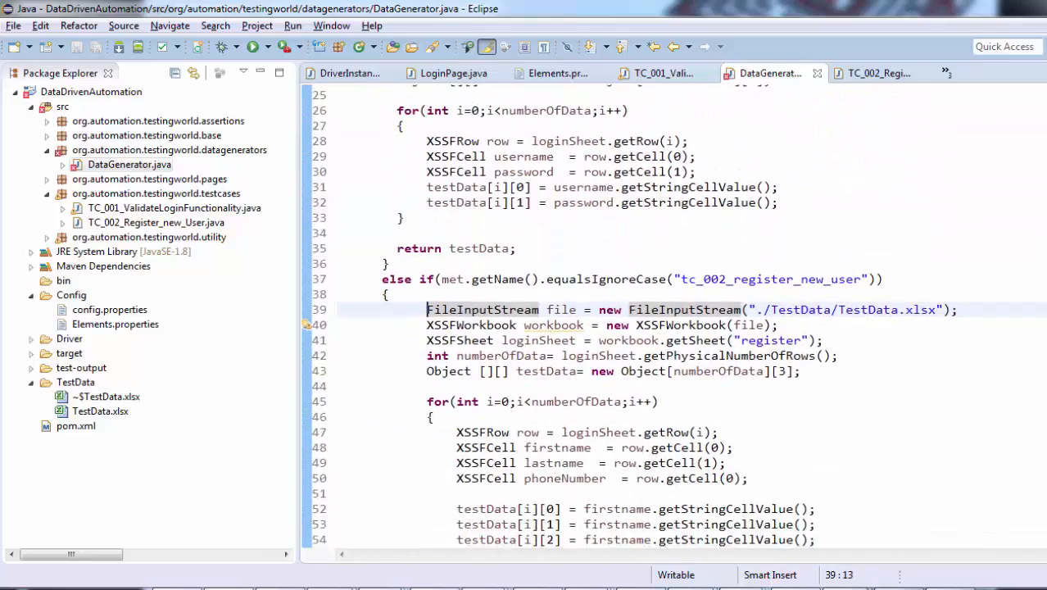
pyautogui.scroll(-6, 672, 319)
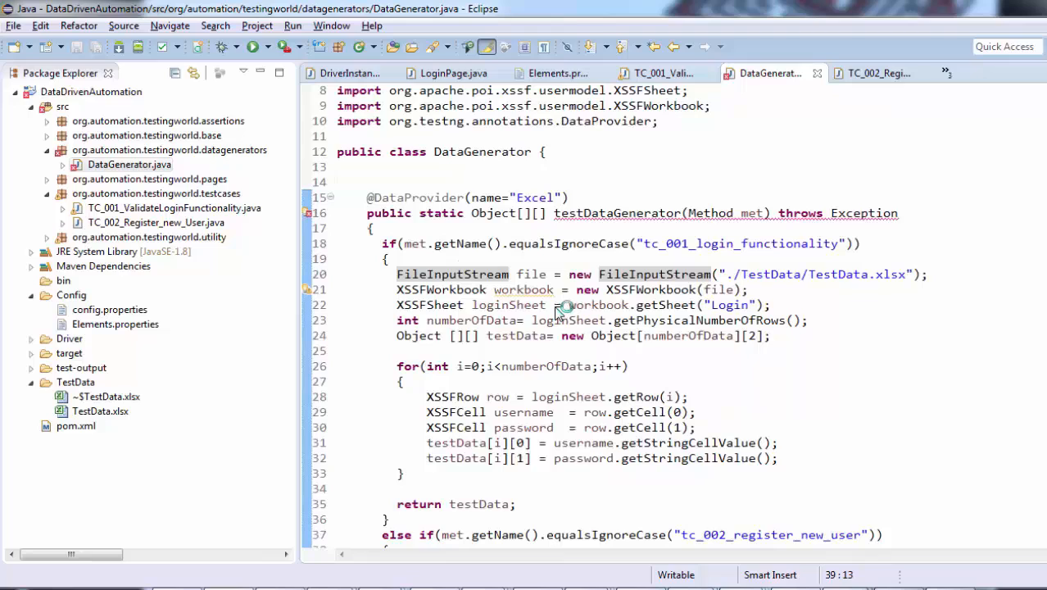
pyautogui.moveTo(397, 336); pyautogui.dragTo(777, 337)
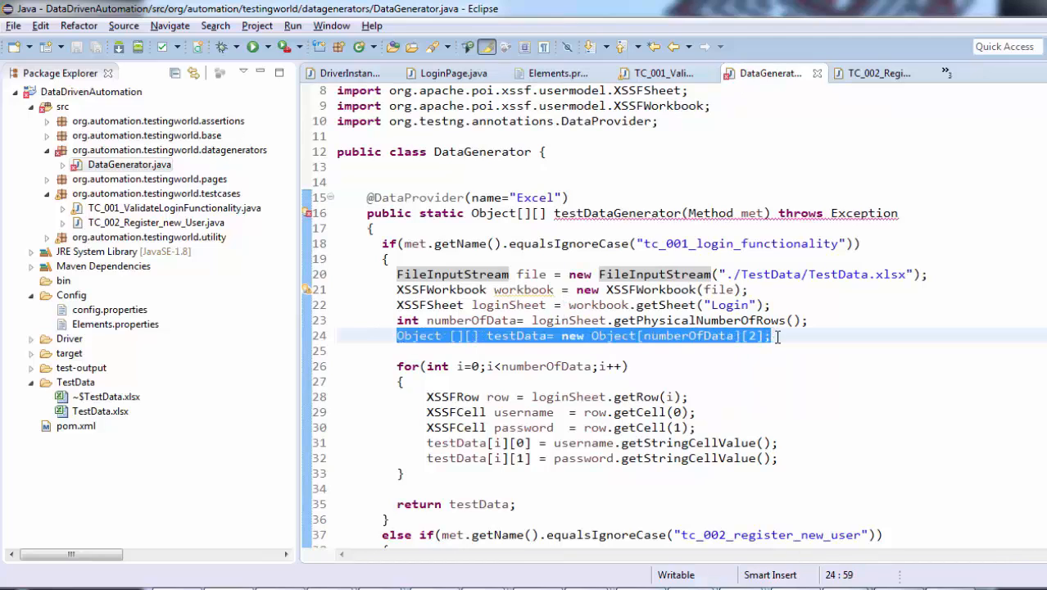
pyautogui.scroll(-1, 671, 315)
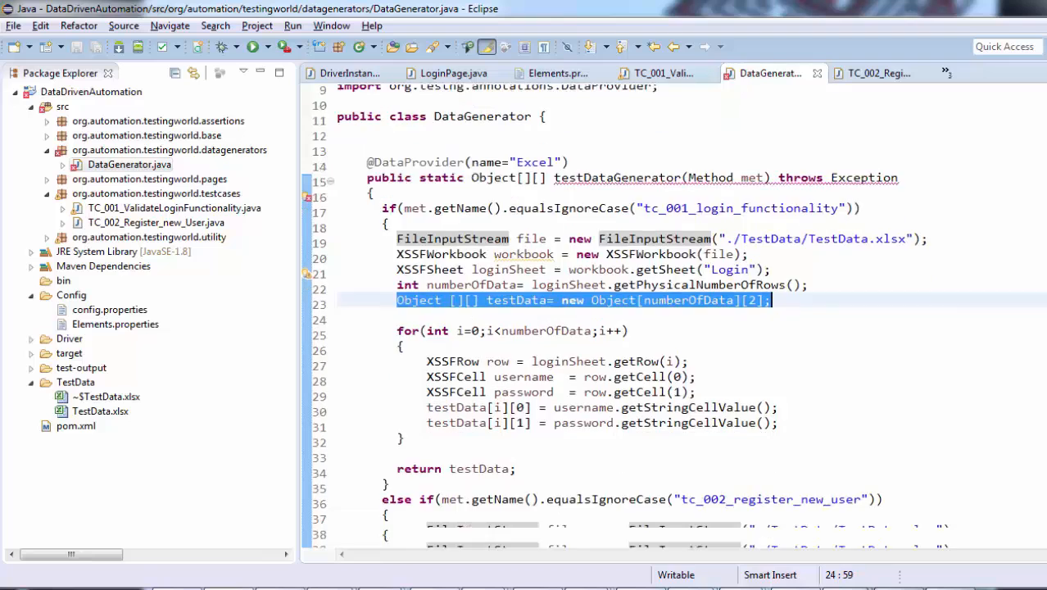
pyautogui.scroll(-10, 672, 316)
# - Add an else block after the else-if and paste the Object[][] testData declaration into it
pyautogui.click(388, 358)
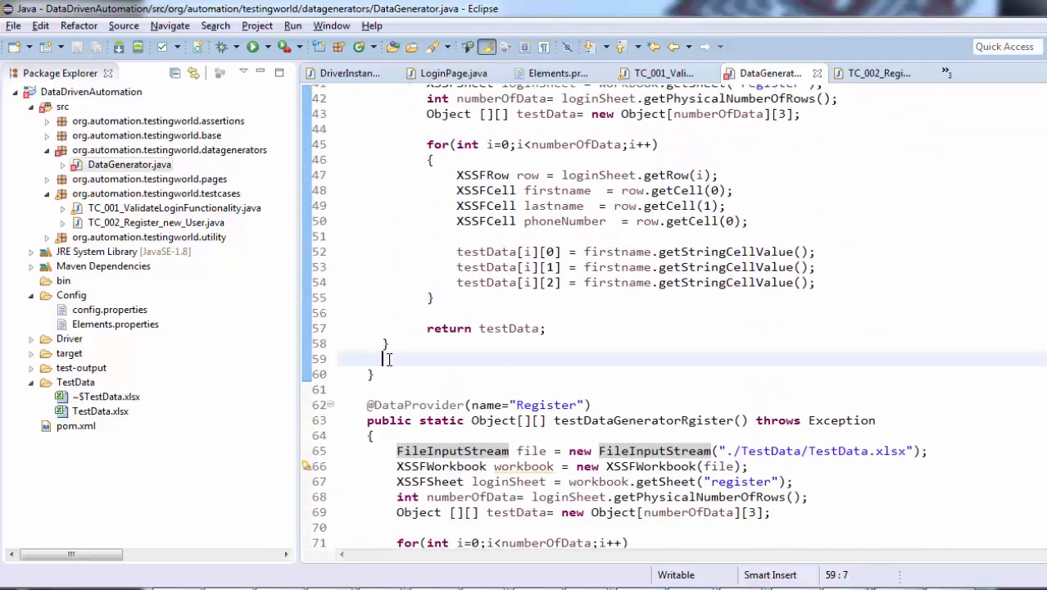
pyautogui.write('else')
pyautogui.press('Return')
pyautogui.write('{')
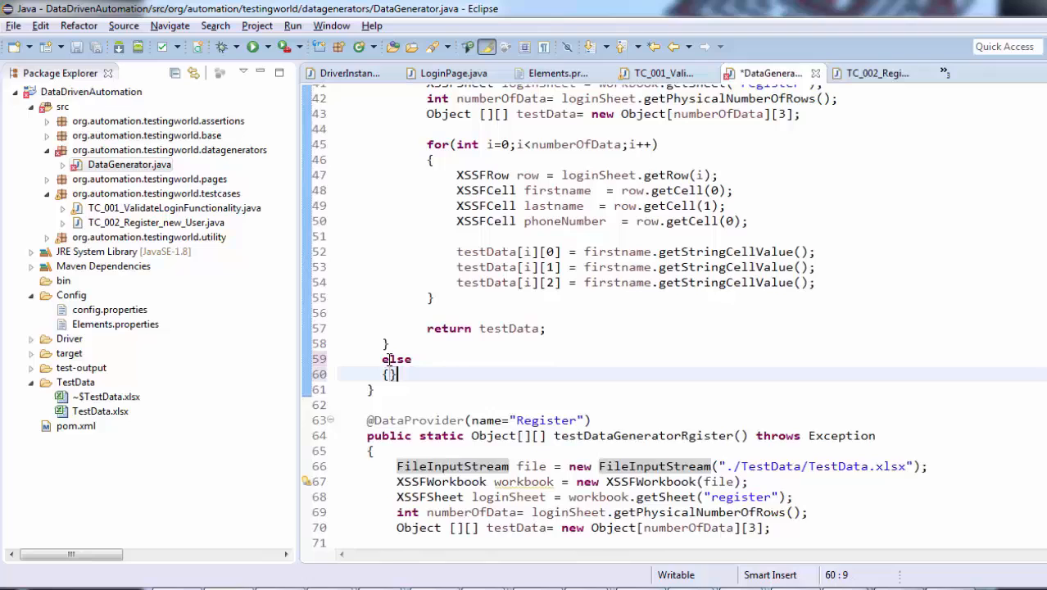
pyautogui.press('Return')
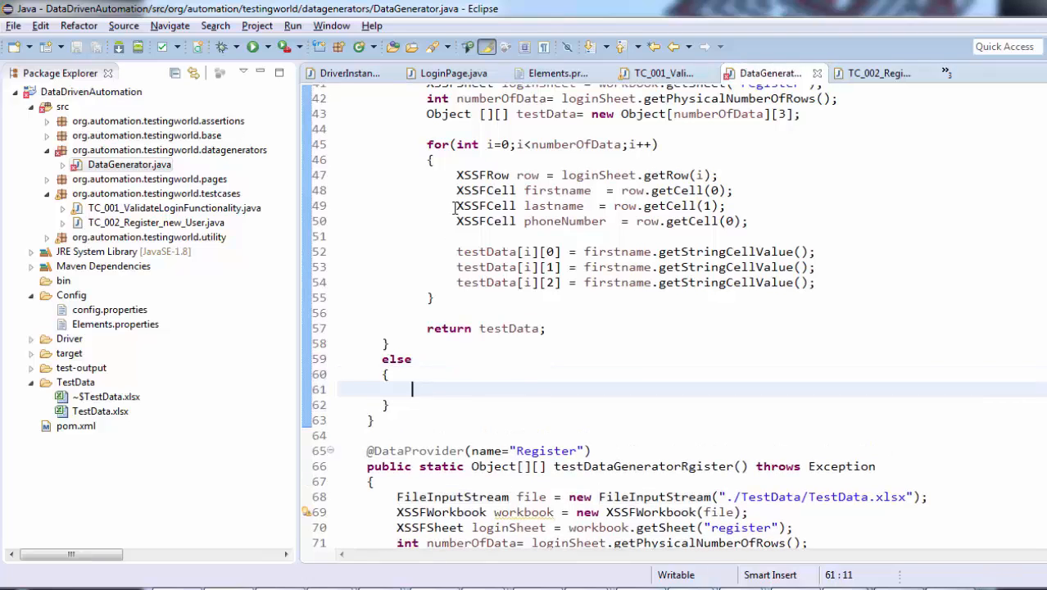
pyautogui.click(427, 115)
pyautogui.hotkey('shift', 'End')
pyautogui.hotkey('ctrl', 'c')
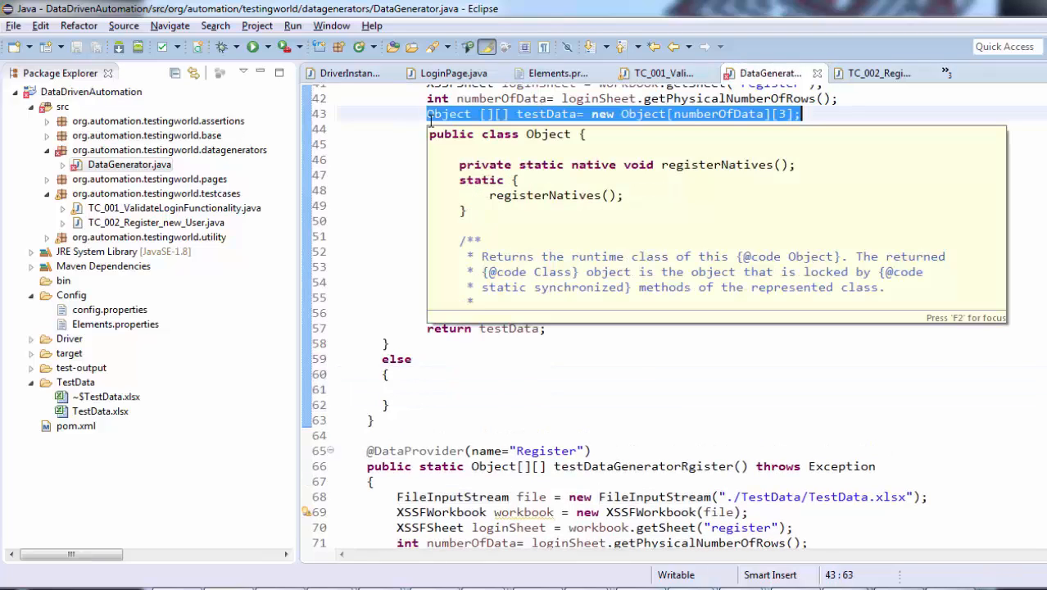
pyautogui.press('Down')
pyautogui.press('Down')
pyautogui.press('End')
pyautogui.press('Down')
pyautogui.press('Down')
pyautogui.press('Down')
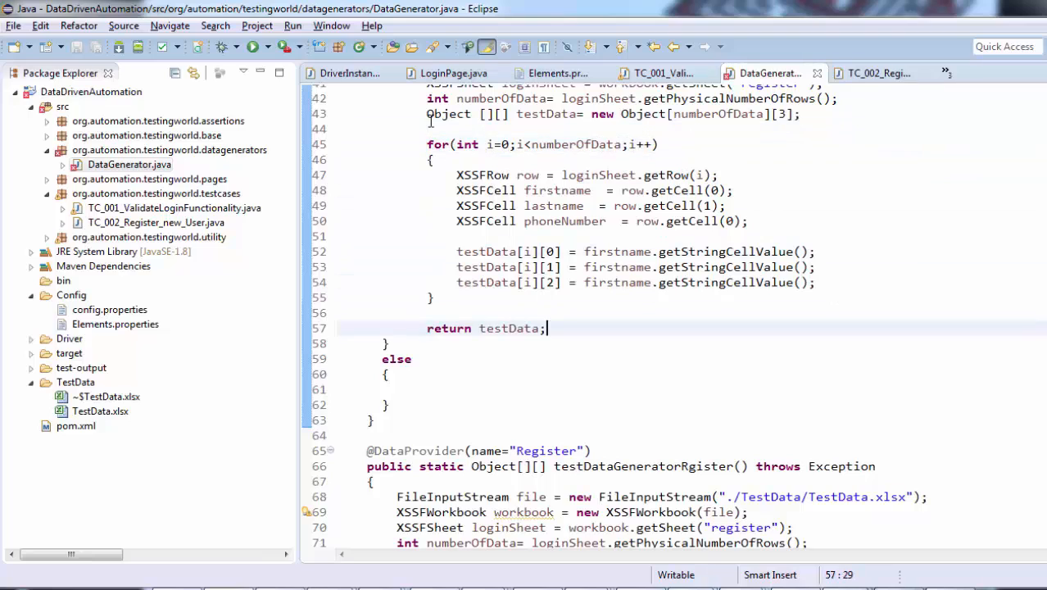
pyautogui.press('Down')
pyautogui.press('Down')
pyautogui.press('Down')
pyautogui.press('Down')
pyautogui.hotkey('ctrl', 'v')
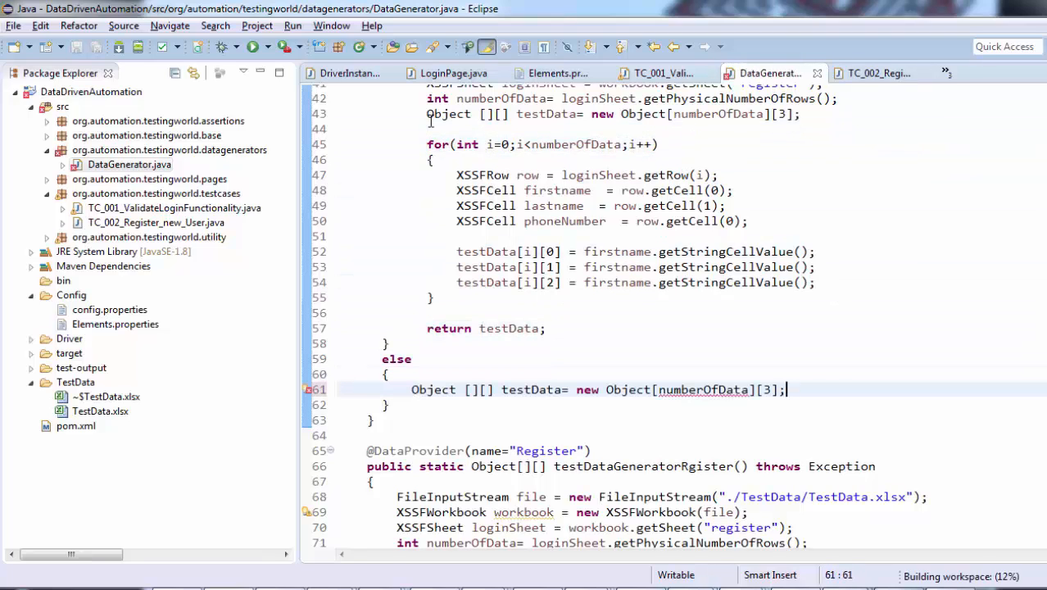
pyautogui.press('Return')
pyautogui.write('re')
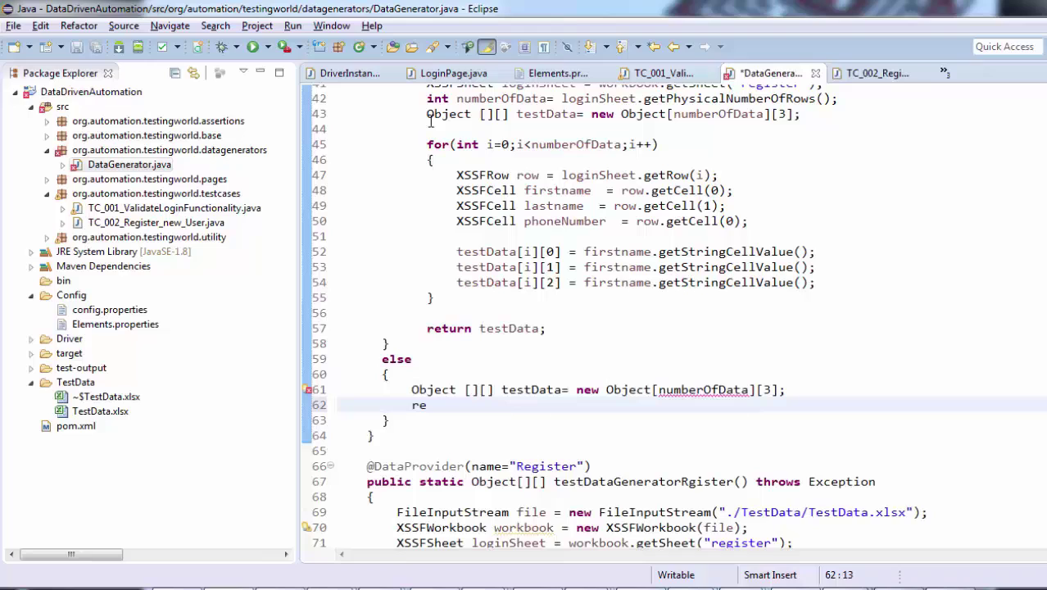
# - Size the else array as 2 by 3 and add 'return testData;' below it
pyautogui.doubleClick(679, 389)
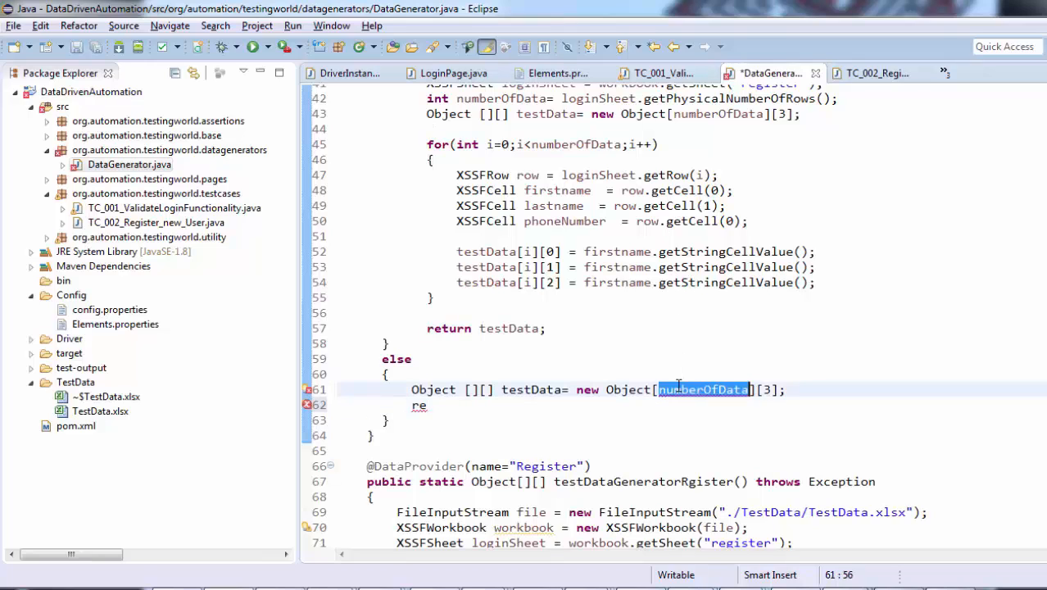
pyautogui.write('2')
pyautogui.click(457, 408)
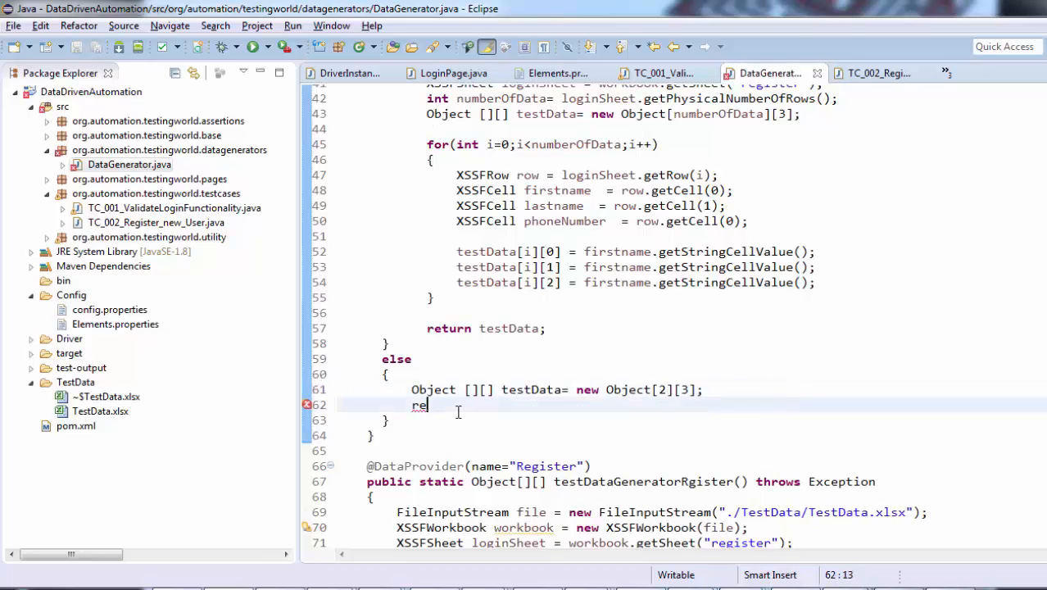
pyautogui.write('tu')
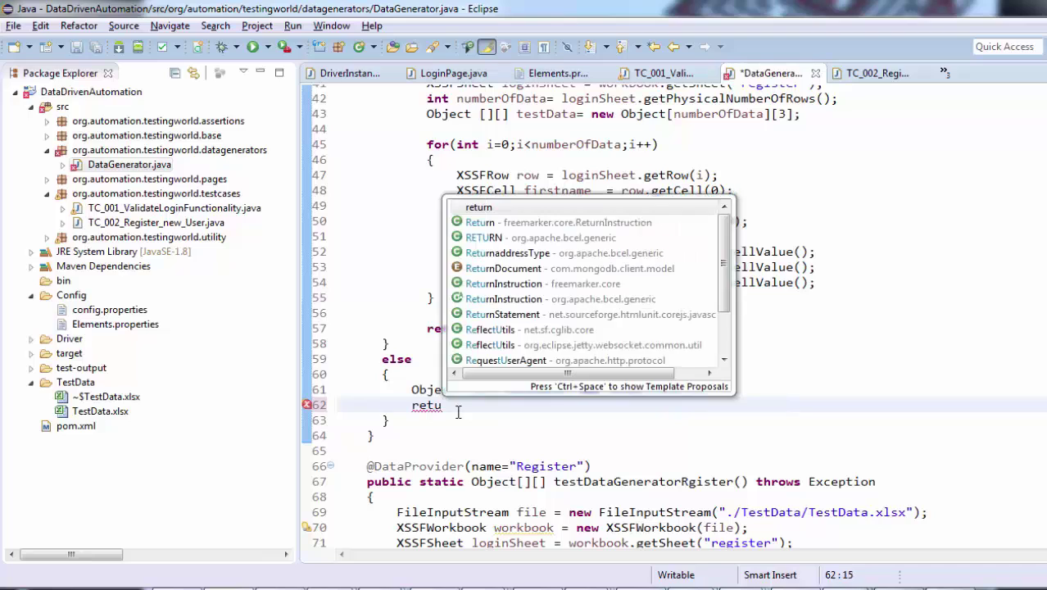
pyautogui.press('Escape')
pyautogui.write('rn')
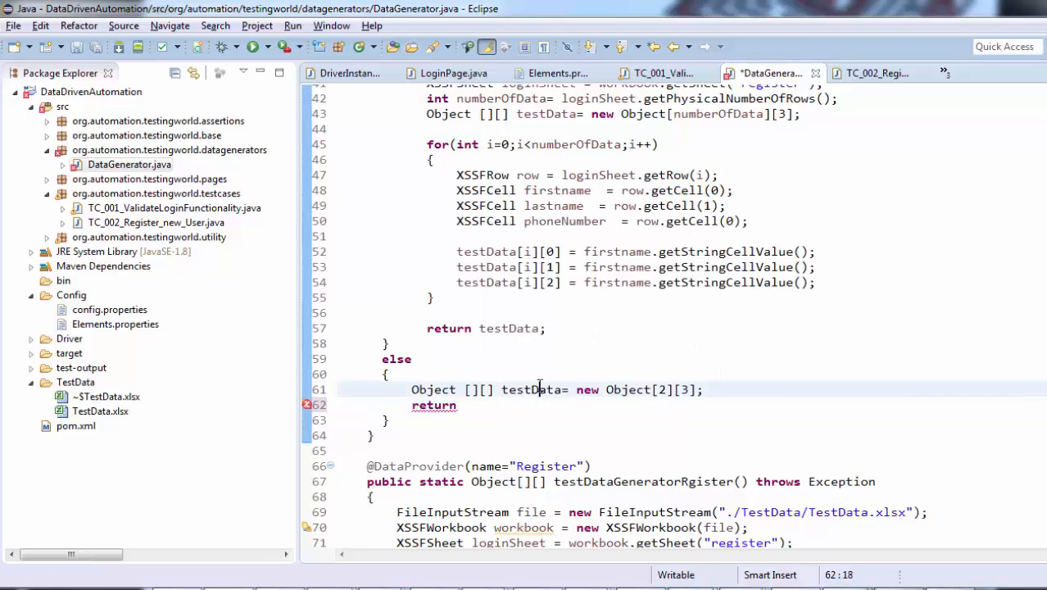
pyautogui.doubleClick(532, 390)
pyautogui.click(472, 407)
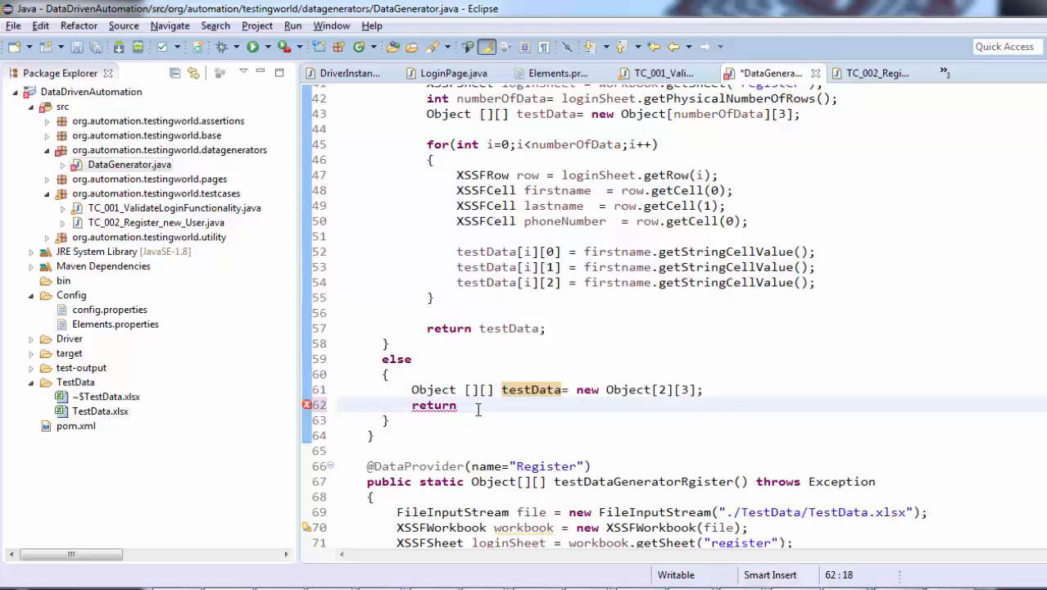
pyautogui.write('testData;')
pyautogui.press('Down')
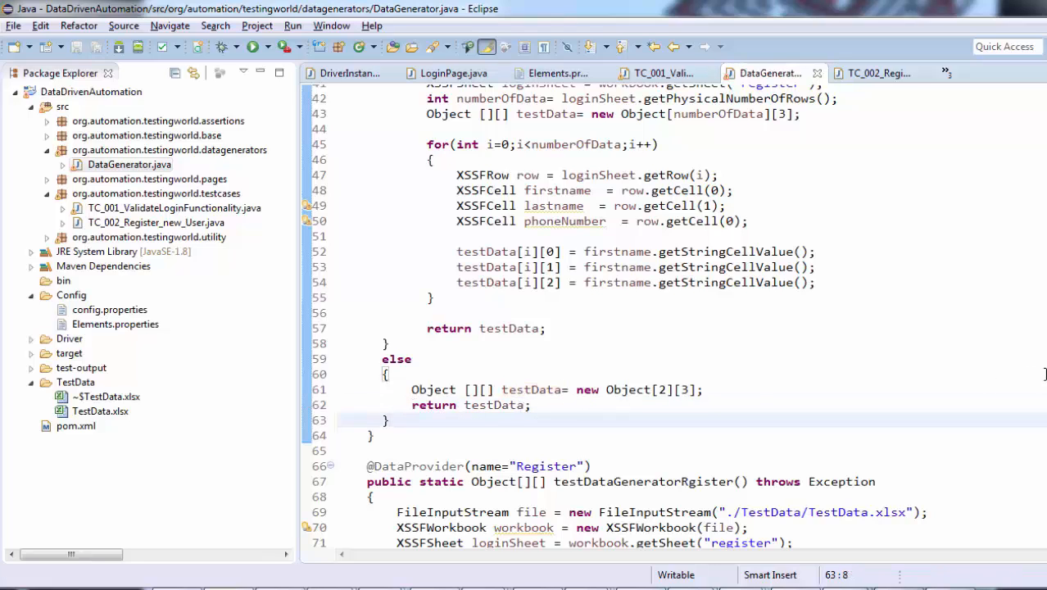
pyautogui.scroll(2, 630, 316)
pyautogui.scroll(2, 630, 316)
pyautogui.scroll(2, 631, 316)
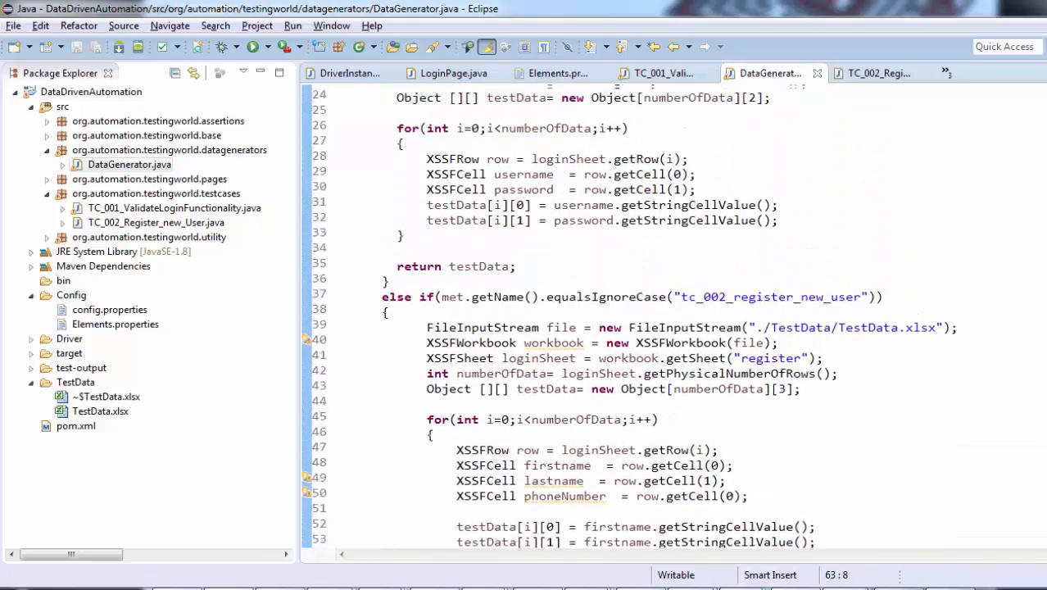
pyautogui.scroll(2, 630, 316)
pyautogui.scroll(1, 631, 316)
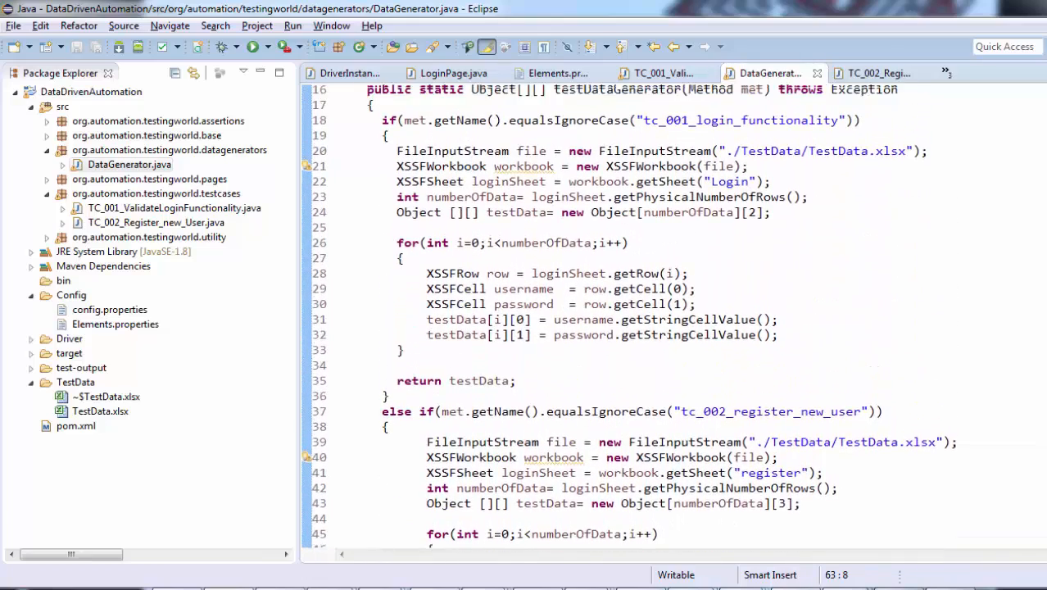
pyautogui.scroll(2, 631, 316)
pyautogui.scroll(2, 639, 214)
pyautogui.scroll(2, 639, 214)
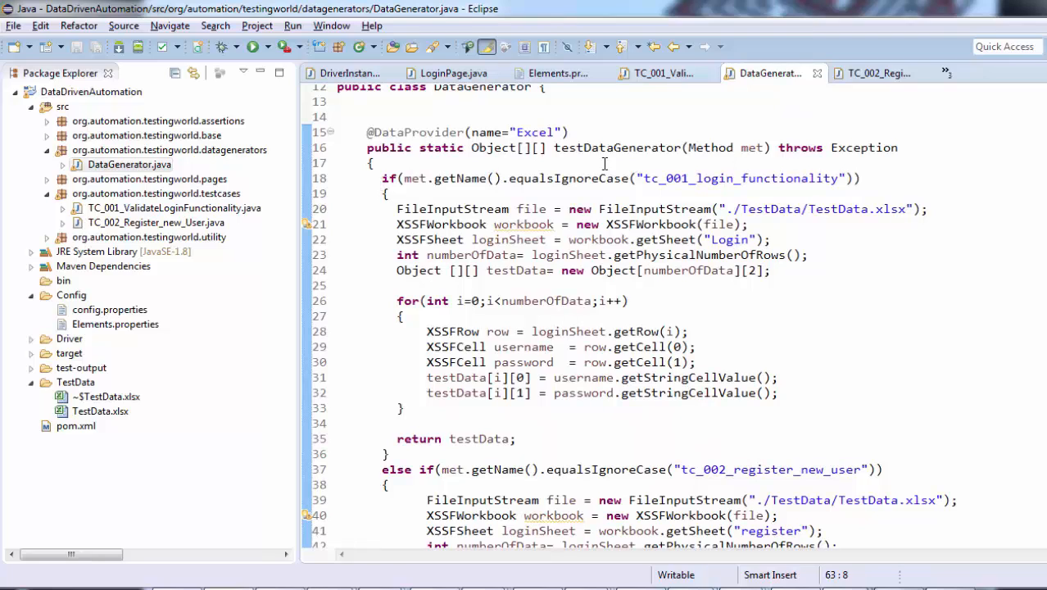
# - Review the login, register and else branches with their return statements, then show the TC_001 test
pyautogui.moveTo(448, 132)
pyautogui.mouseDown()
pyautogui.moveTo(671, 182)
pyautogui.moveTo(788, 178)
pyautogui.mouseUp()
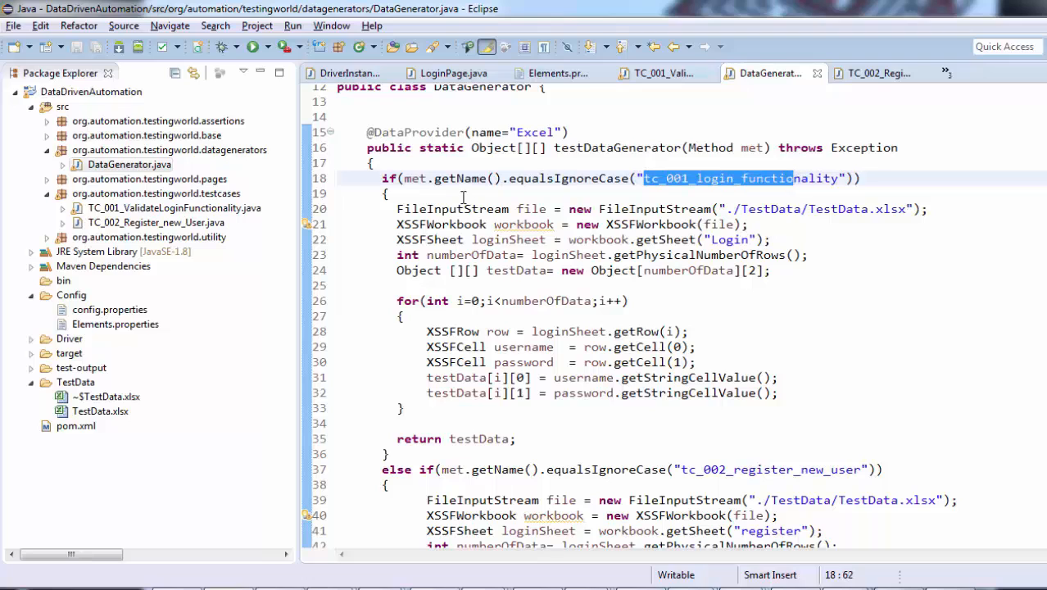
pyautogui.moveTo(390, 194); pyautogui.dragTo(397, 285)
pyautogui.moveTo(484, 310); pyautogui.dragTo(401, 426)
pyautogui.moveTo(516, 439); pyautogui.dragTo(397, 439)
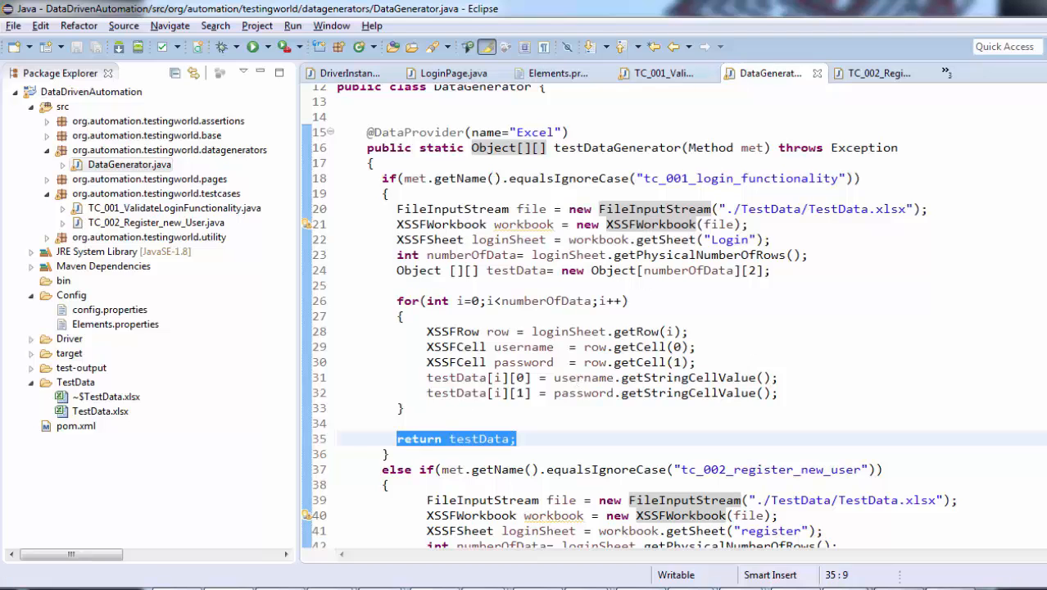
pyautogui.scroll(-7, 746, 200)
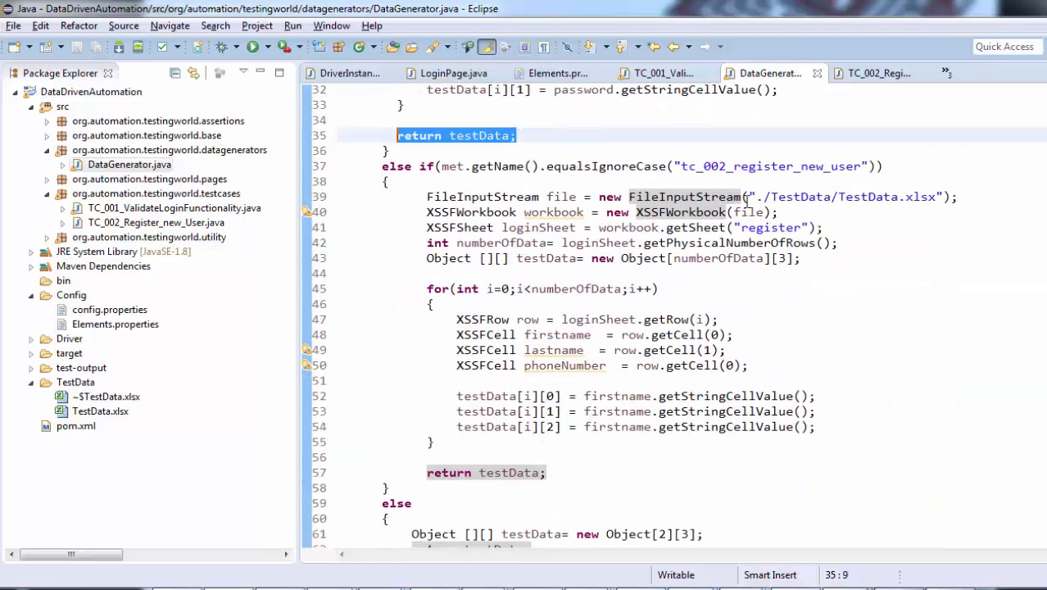
pyautogui.moveTo(695, 170); pyautogui.dragTo(844, 161)
pyautogui.moveTo(419, 187); pyautogui.dragTo(495, 411)
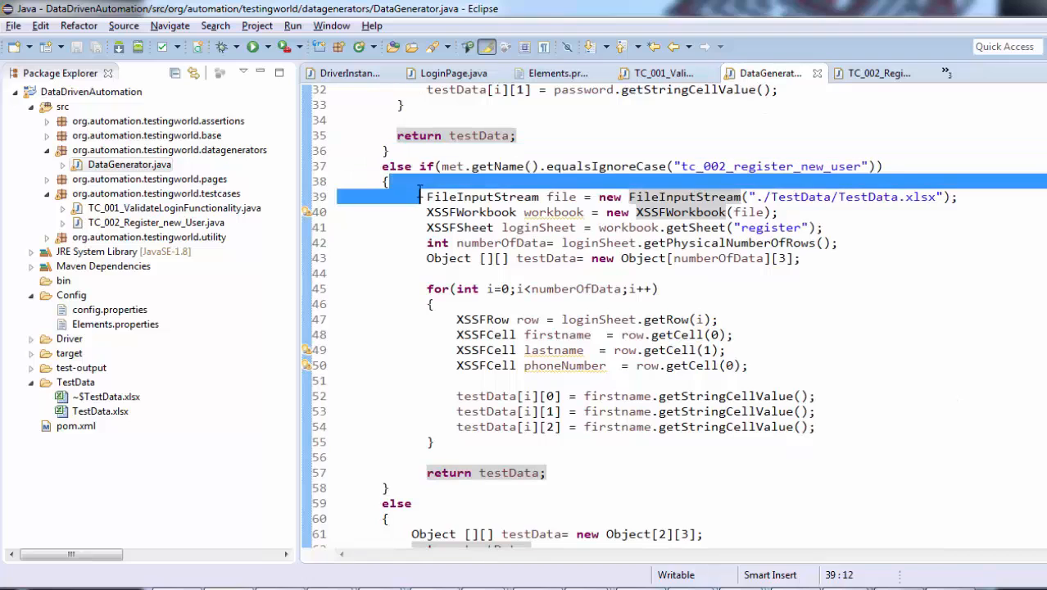
pyautogui.click(507, 496)
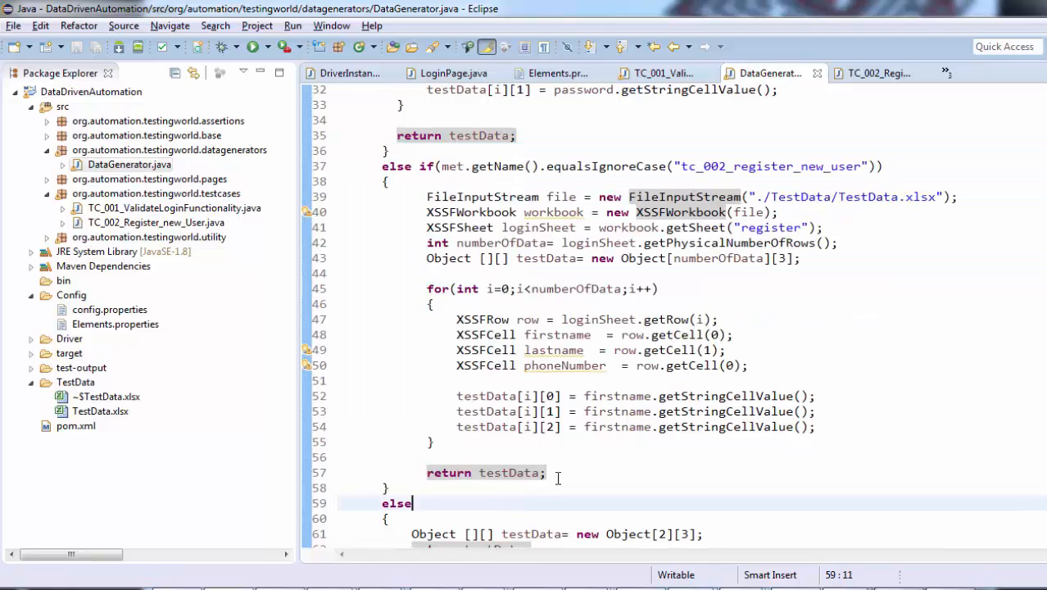
pyautogui.moveTo(556, 474); pyautogui.dragTo(427, 472)
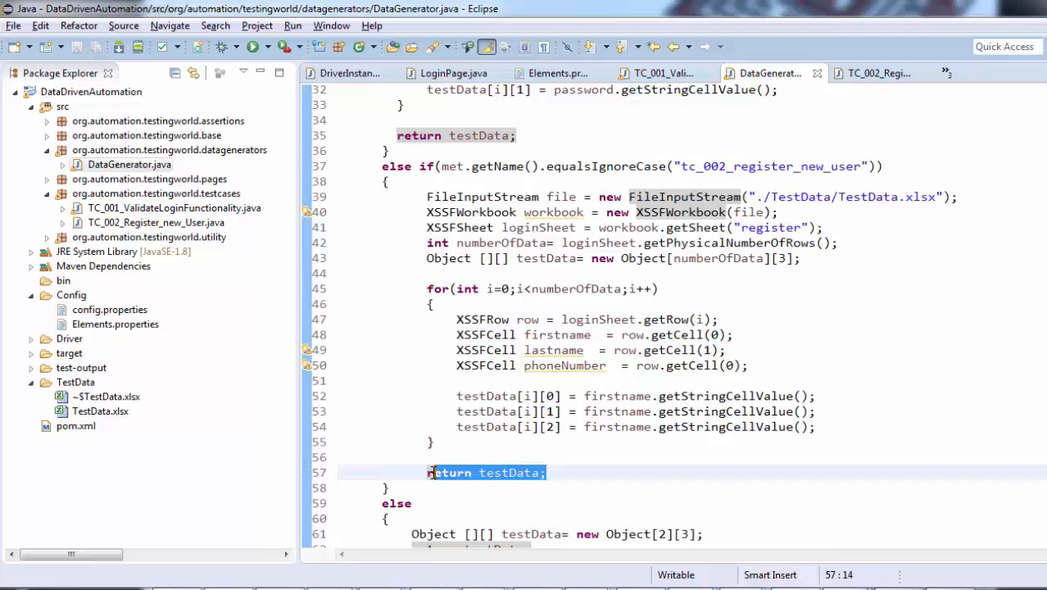
pyautogui.click(693, 469)
pyautogui.scroll(-3, 557, 328)
pyautogui.scroll(-2, 557, 327)
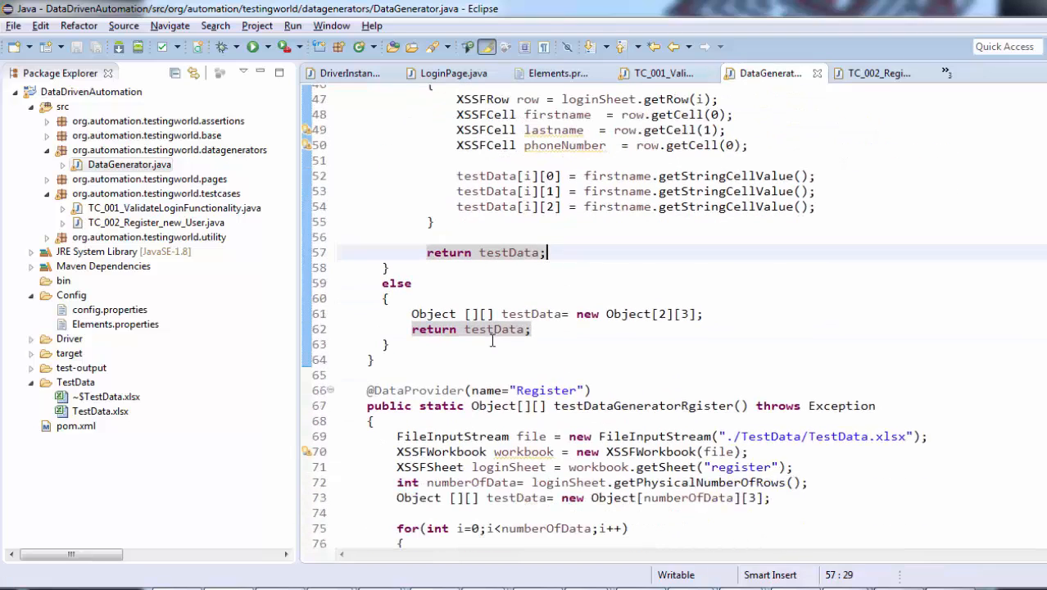
pyautogui.click(416, 344)
pyautogui.click(557, 327)
pyautogui.moveTo(557, 328)
pyautogui.mouseDown()
pyautogui.moveTo(412, 313)
pyautogui.moveTo(412, 328)
pyautogui.mouseUp()
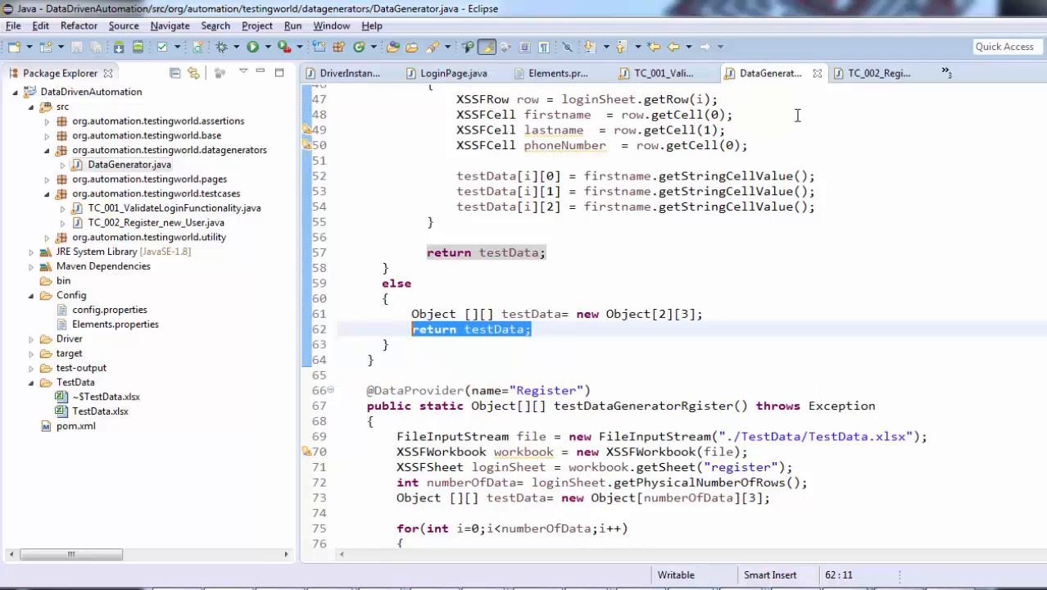
pyautogui.click(663, 73)
# - Check TC_001 uses provider 'Excel', then delete the leftover standalone Register provider code
pyautogui.click(605, 246)
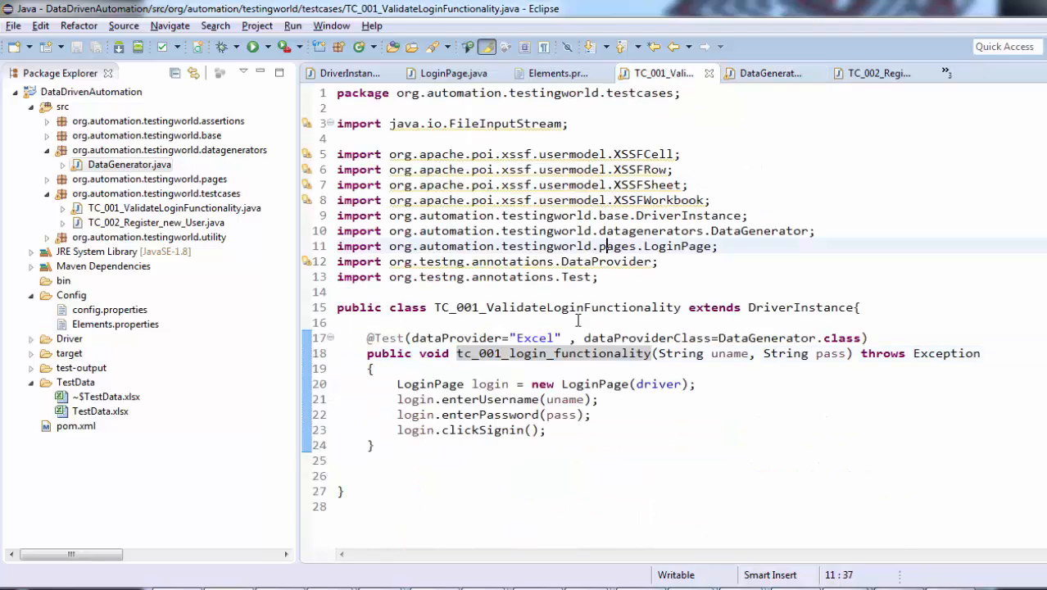
pyautogui.doubleClick(534, 337)
pyautogui.click(770, 73)
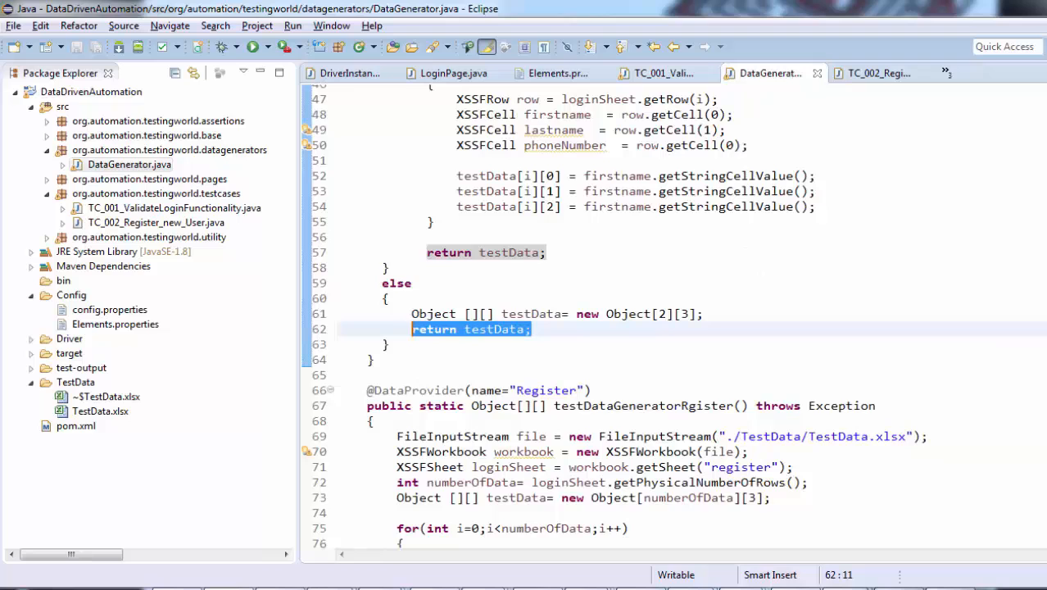
pyautogui.moveTo(366, 391); pyautogui.dragTo(508, 503)
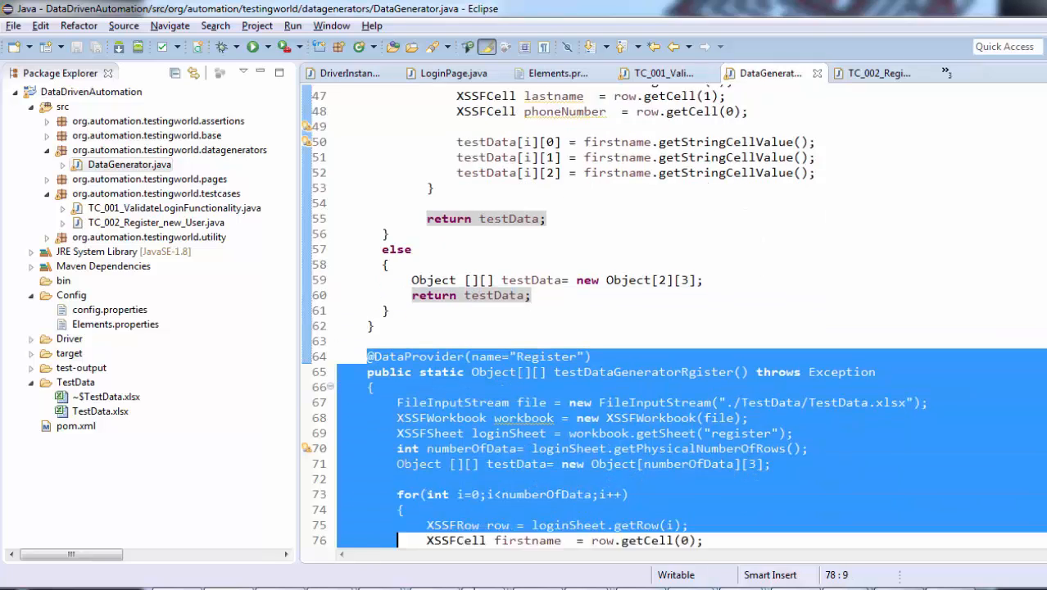
pyautogui.press('Delete')
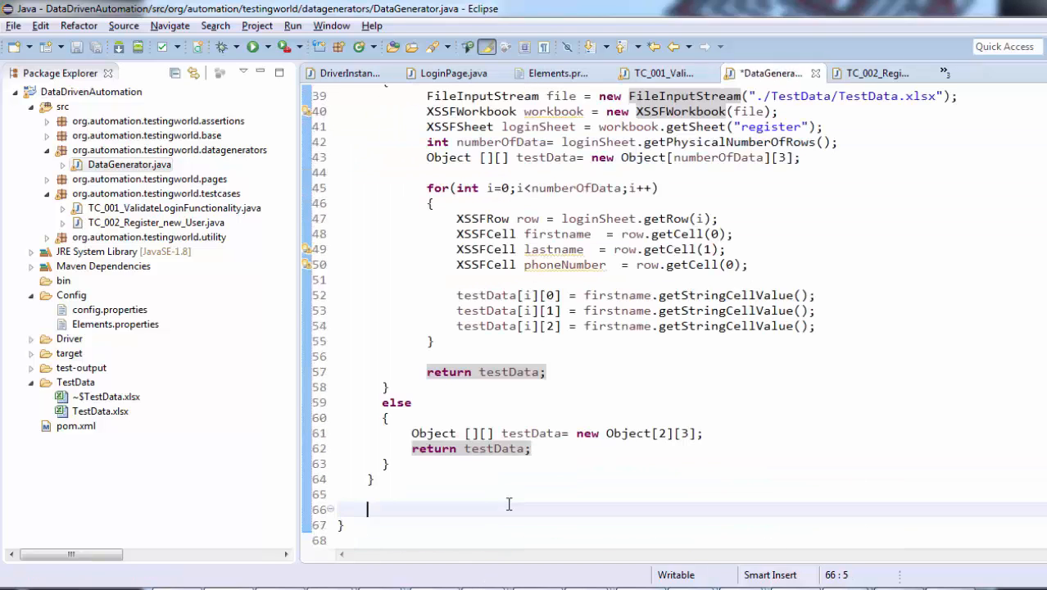
pyautogui.scroll(4, 547, 91)
pyautogui.scroll(3, 547, 92)
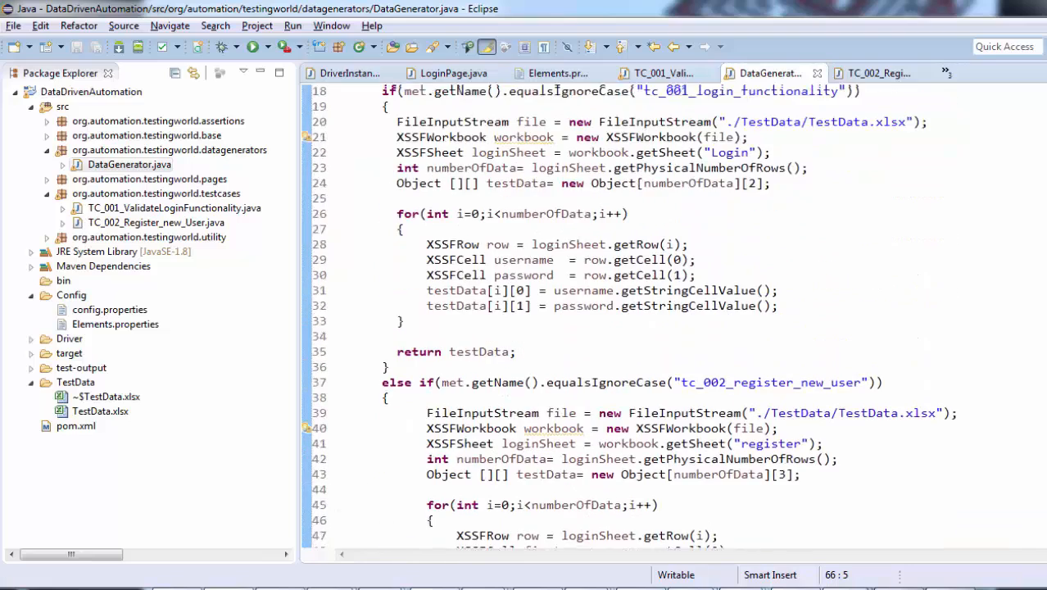
pyautogui.scroll(3, 547, 92)
pyautogui.doubleClick(548, 169)
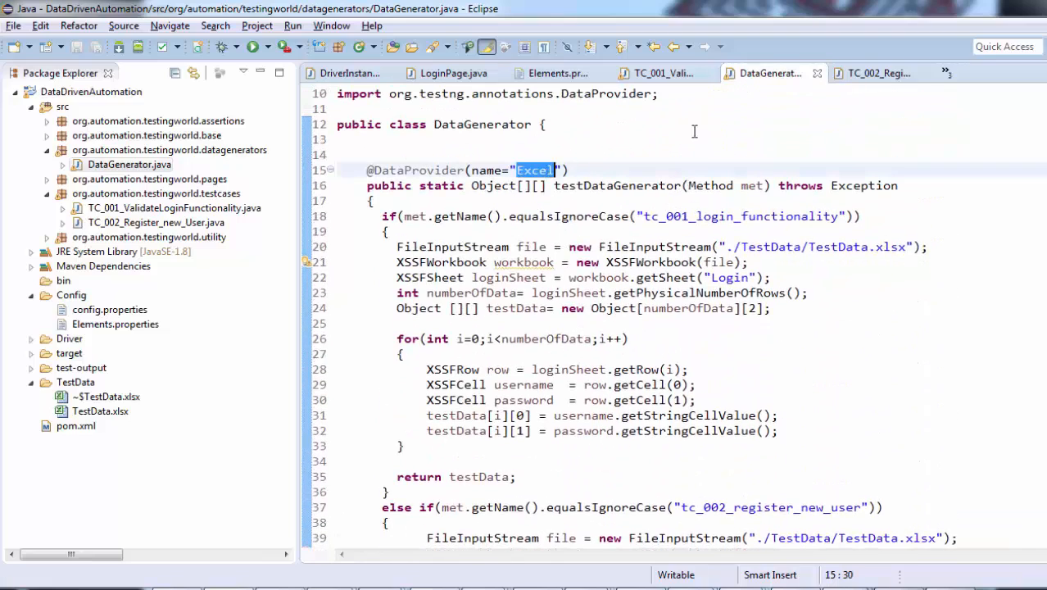
pyautogui.click(847, 73)
pyautogui.click(663, 73)
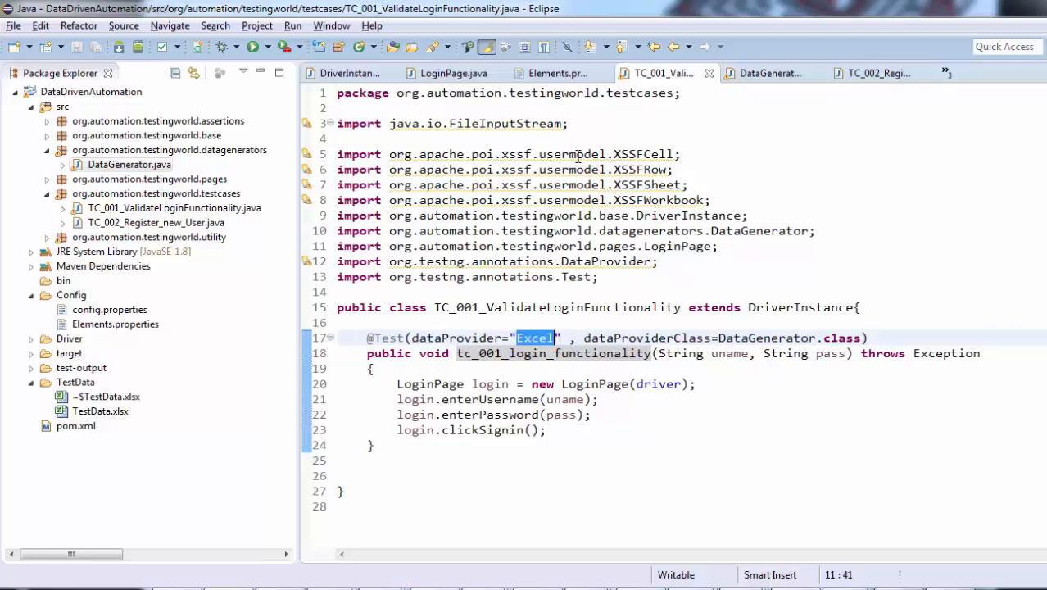
pyautogui.click(532, 338)
# - Run the TC_001 login test, which uses data provider 'Excel'
pyautogui.moveTo(509, 338); pyautogui.dragTo(561, 338)
pyautogui.click(252, 47)
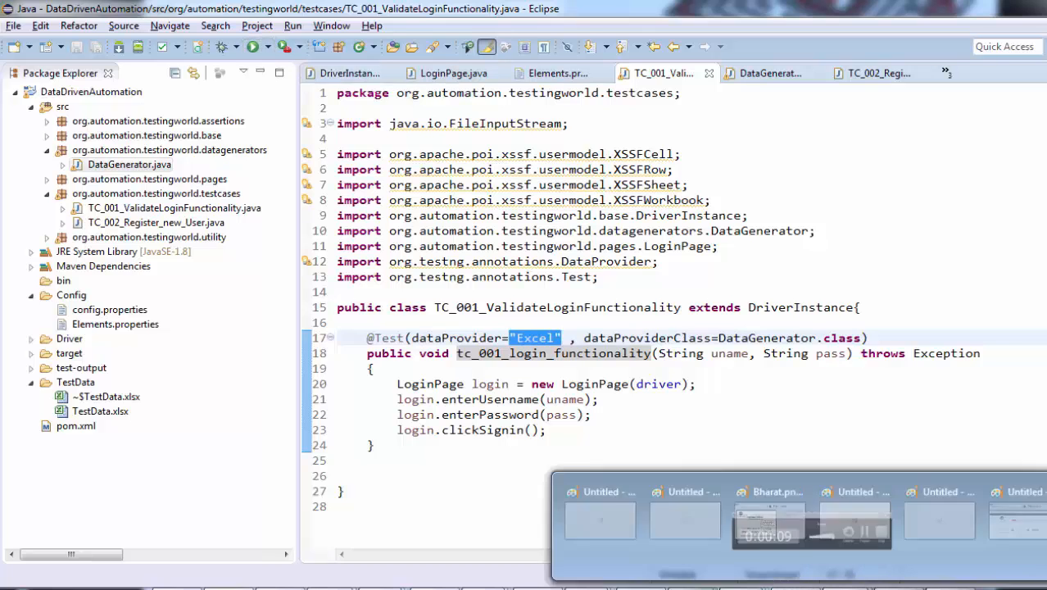
# - Check the Login sheet's credential rows in the TestData workbook
pyautogui.click(817, 547)
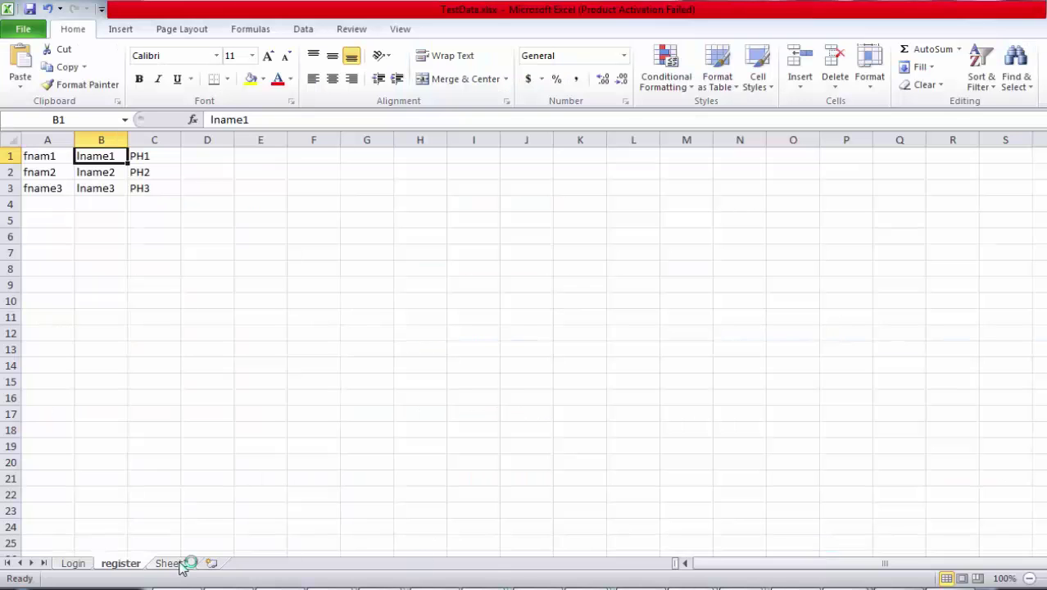
pyautogui.click(72, 564)
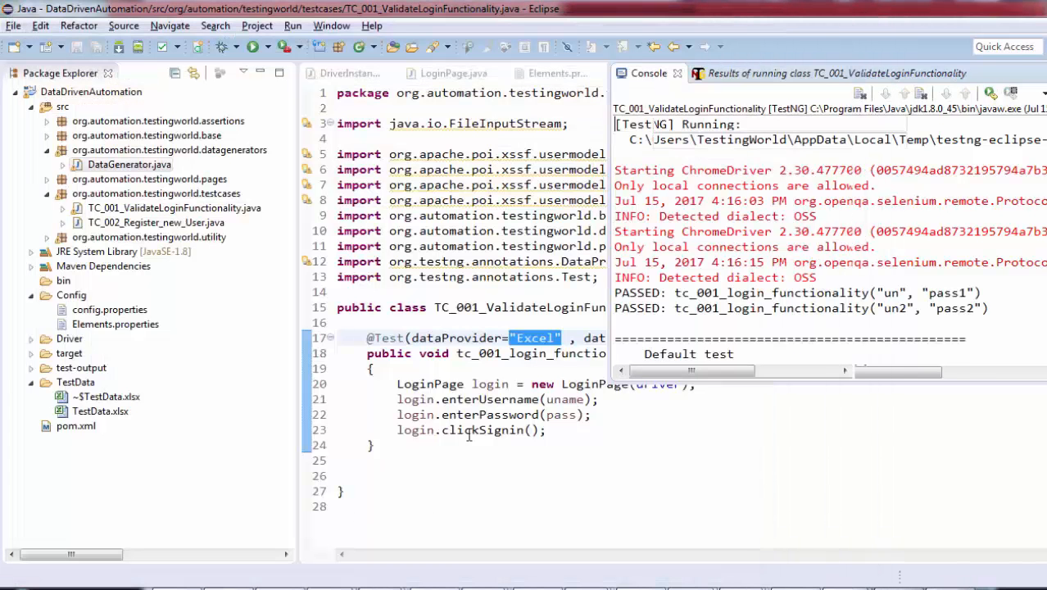
pyautogui.click(469, 430)
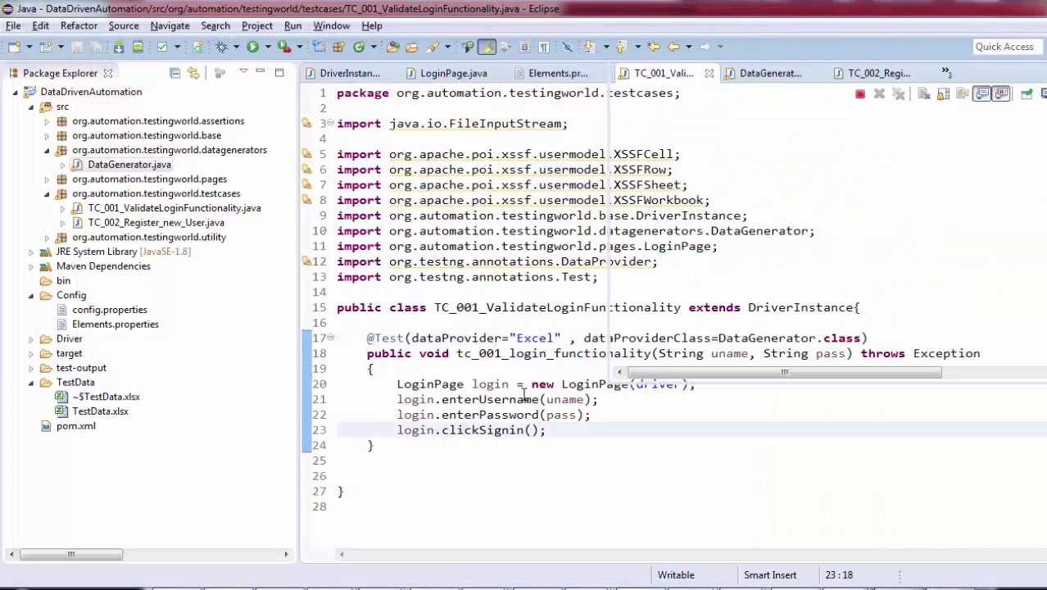
pyautogui.doubleClick(155, 222)
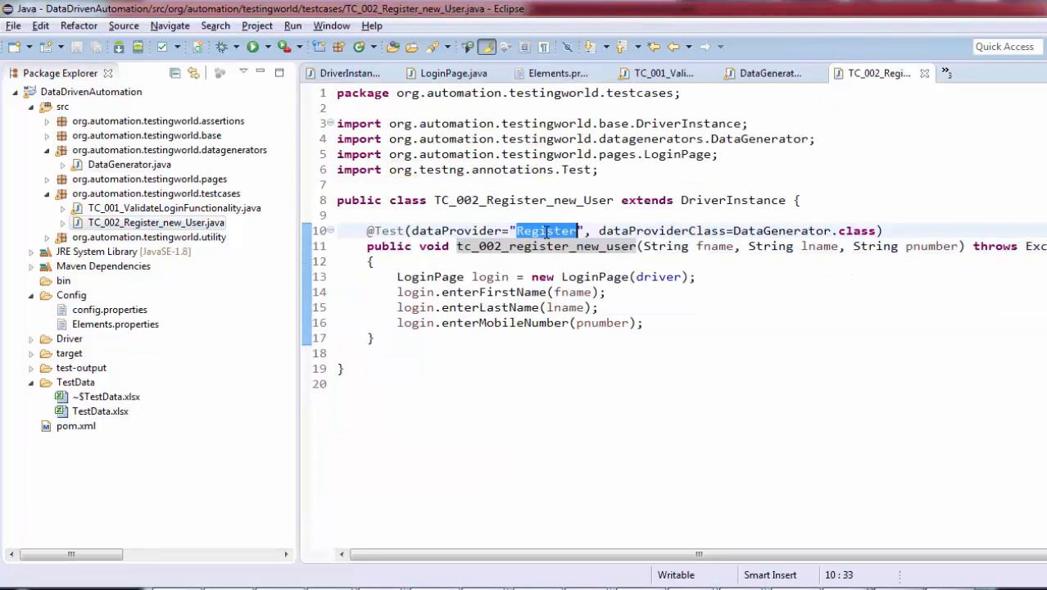
pyautogui.tripleClick(548, 232)
pyautogui.click(546, 232)
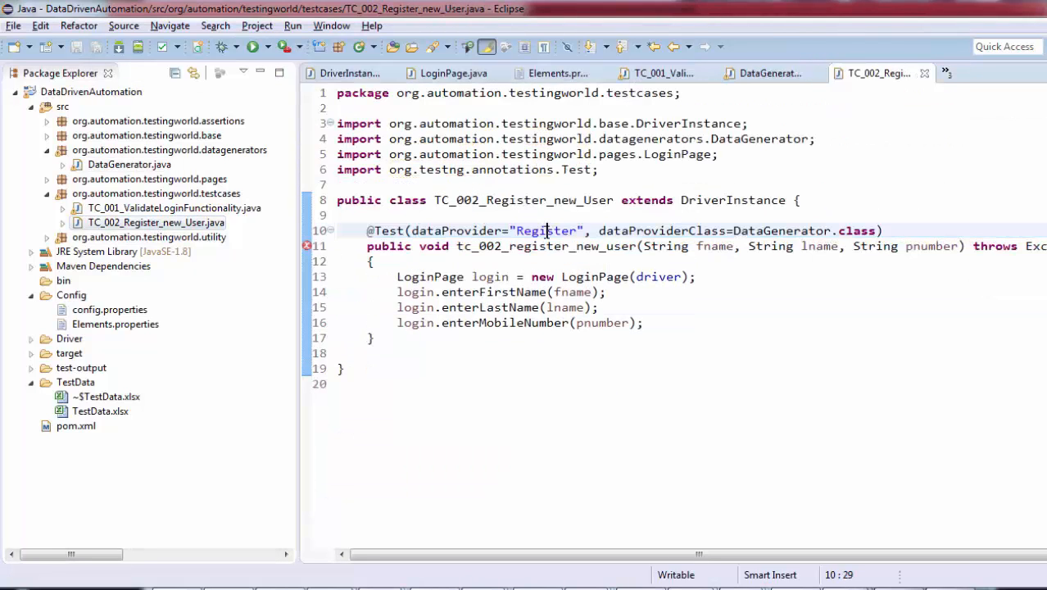
pyautogui.doubleClick(547, 232)
pyautogui.write('Excel')
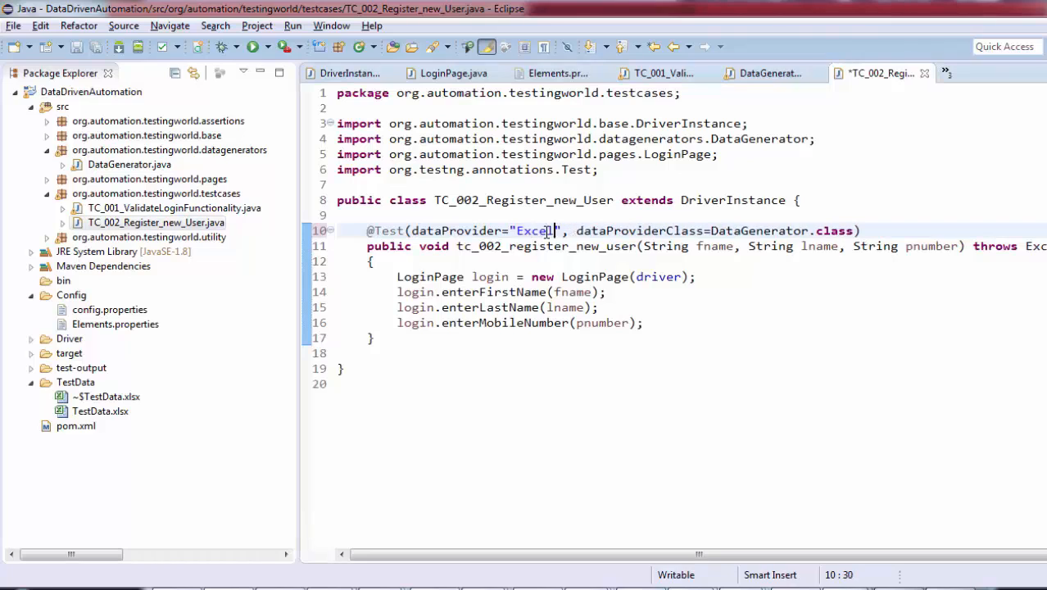
# - Save the TC_002 test and launch its test run
pyautogui.hotkey('ctrl', 's')
pyautogui.click(254, 49)
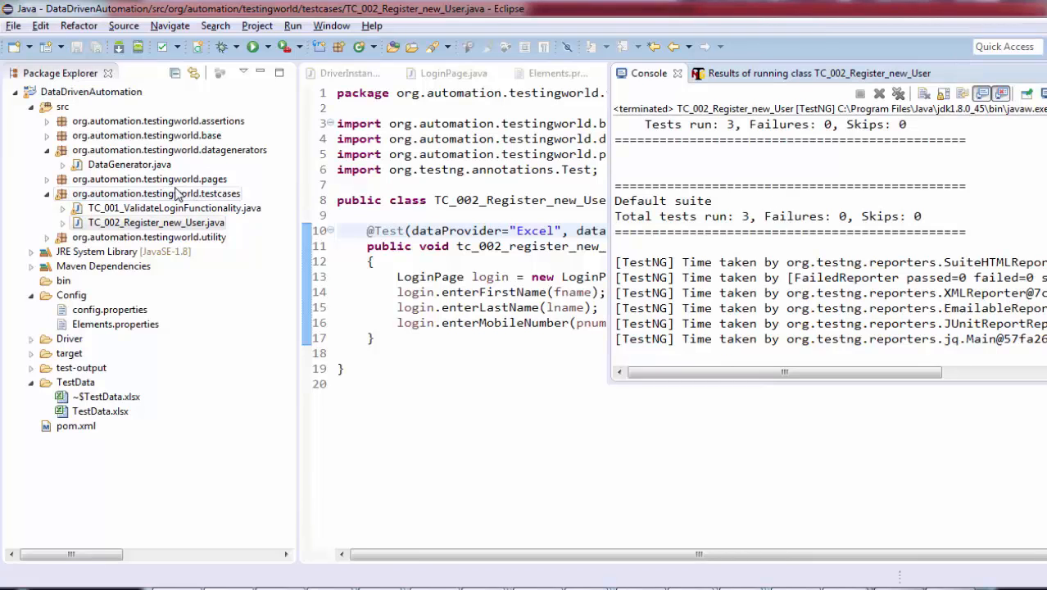
# - Review DataGenerator.java's Excel provider: its Method parameter and the met.getName() call
pyautogui.doubleClick(131, 165)
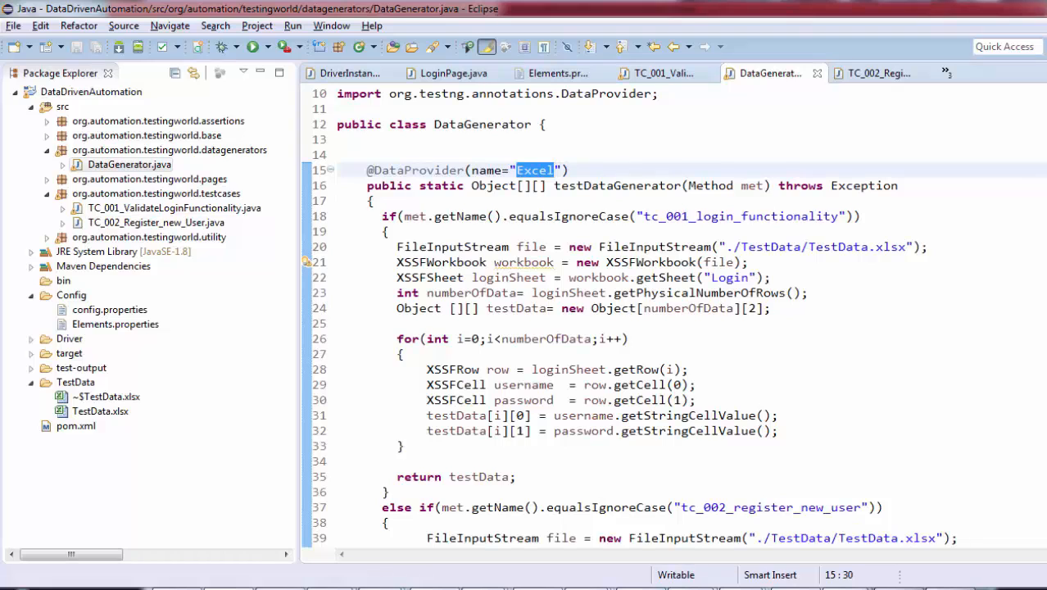
pyautogui.scroll(-1, 672, 315)
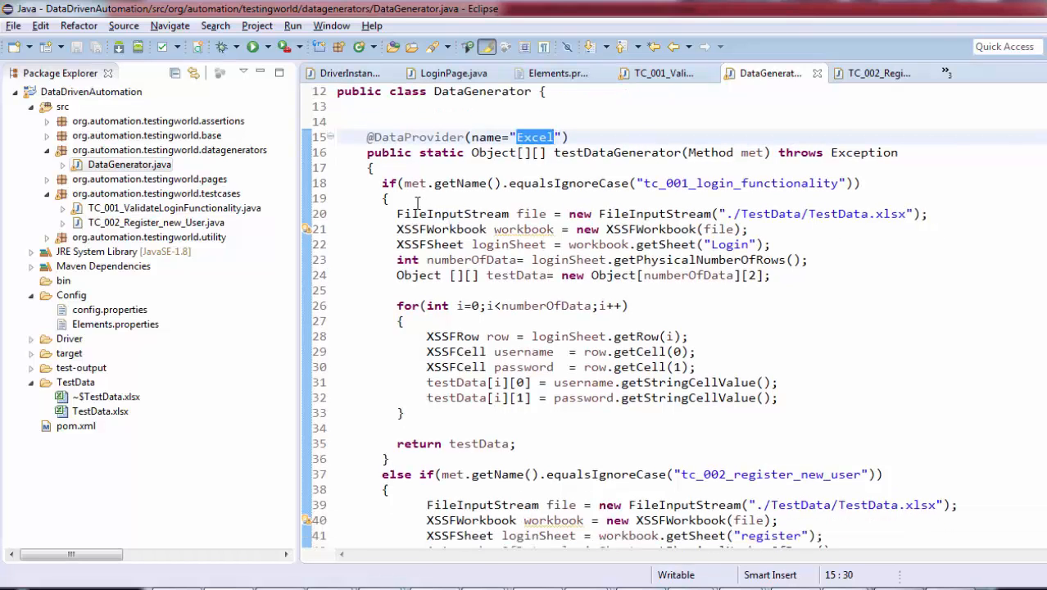
pyautogui.moveTo(380, 183); pyautogui.dragTo(396, 428)
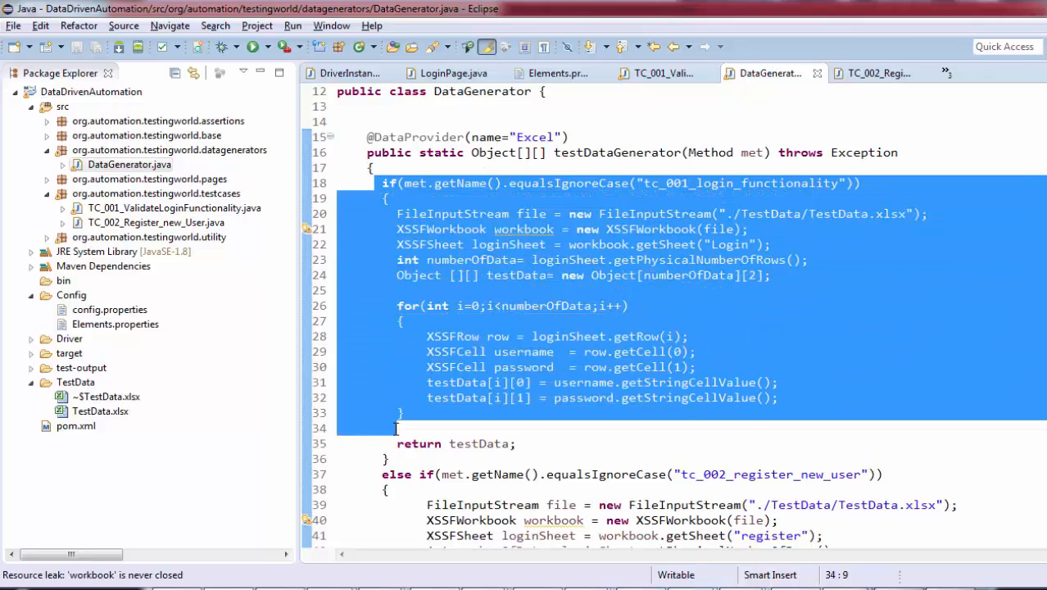
pyautogui.click(396, 428)
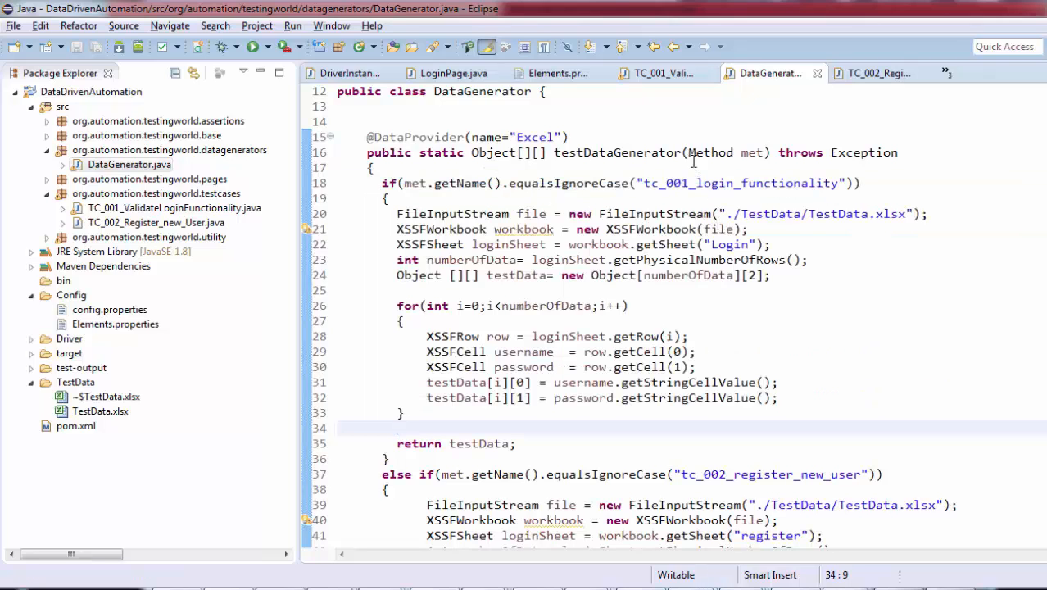
pyautogui.moveTo(687, 153); pyautogui.dragTo(740, 152)
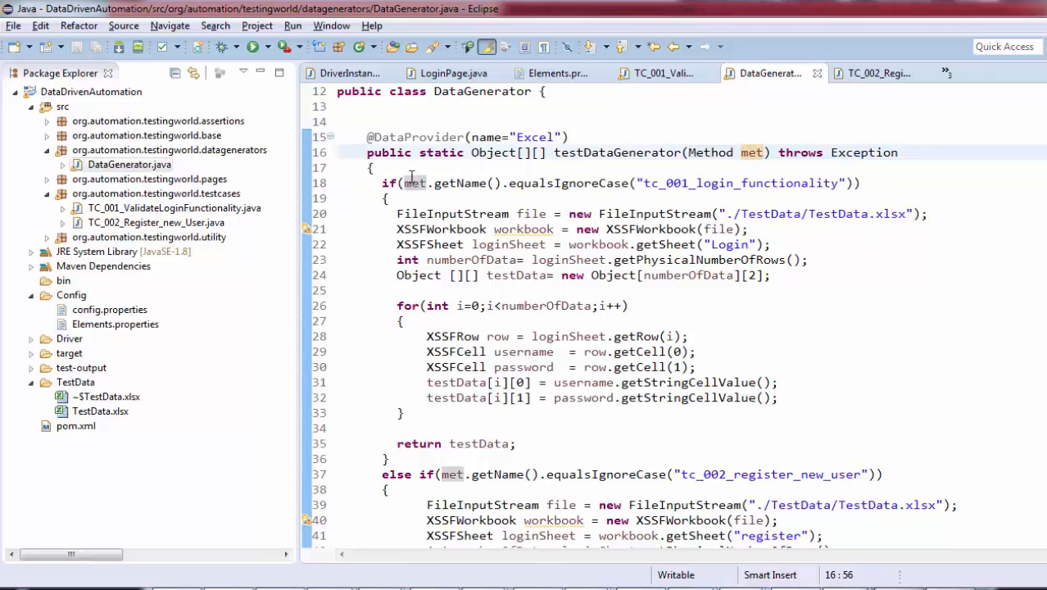
pyautogui.moveTo(404, 184); pyautogui.dragTo(496, 184)
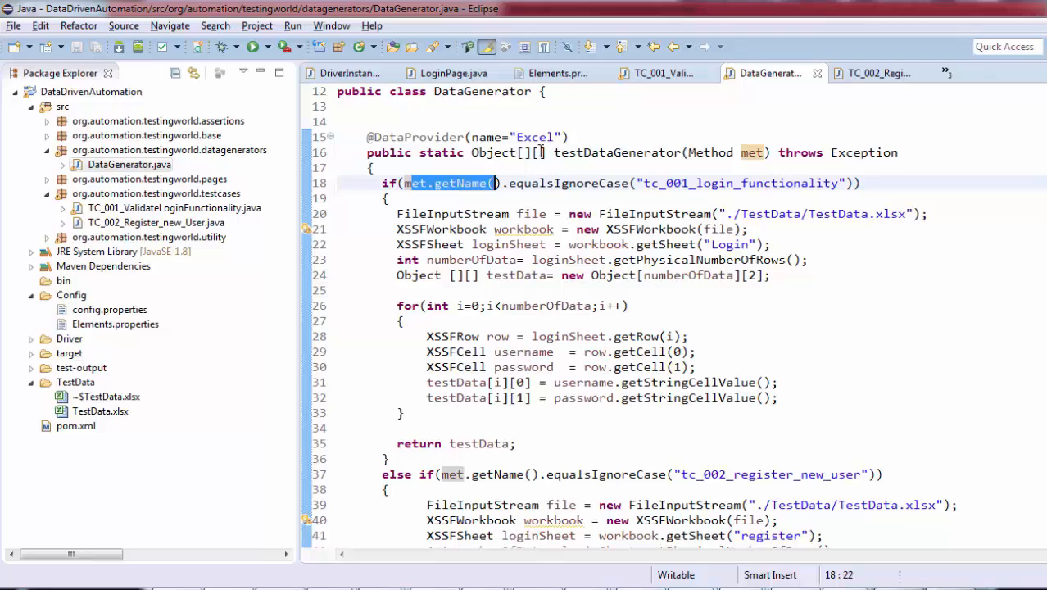
# - Walk through the tc_001_login_functionality name check and the login branch body
pyautogui.click(502, 201)
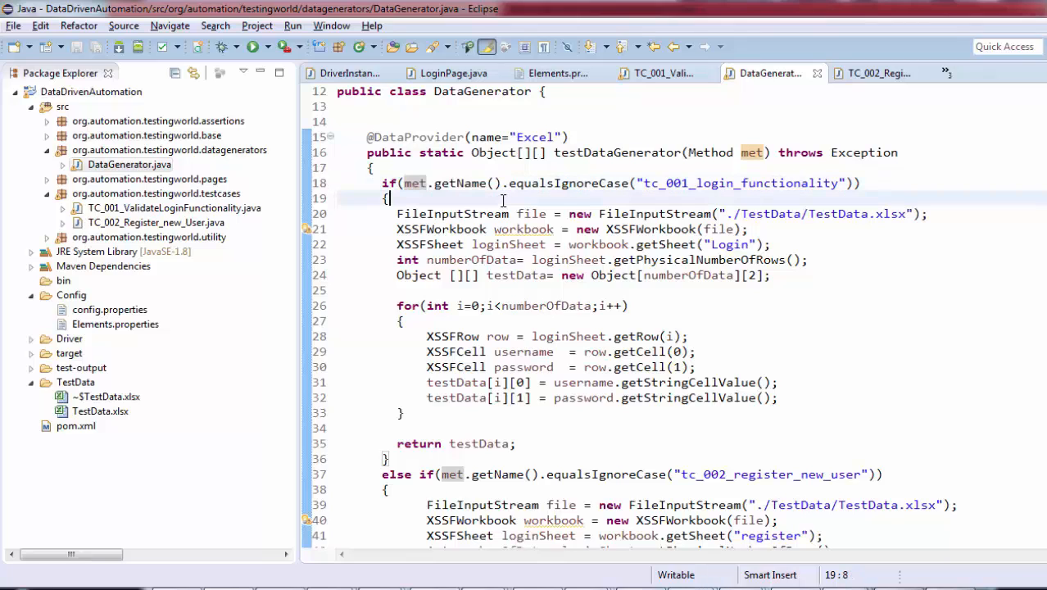
pyautogui.moveTo(665, 184); pyautogui.dragTo(788, 198)
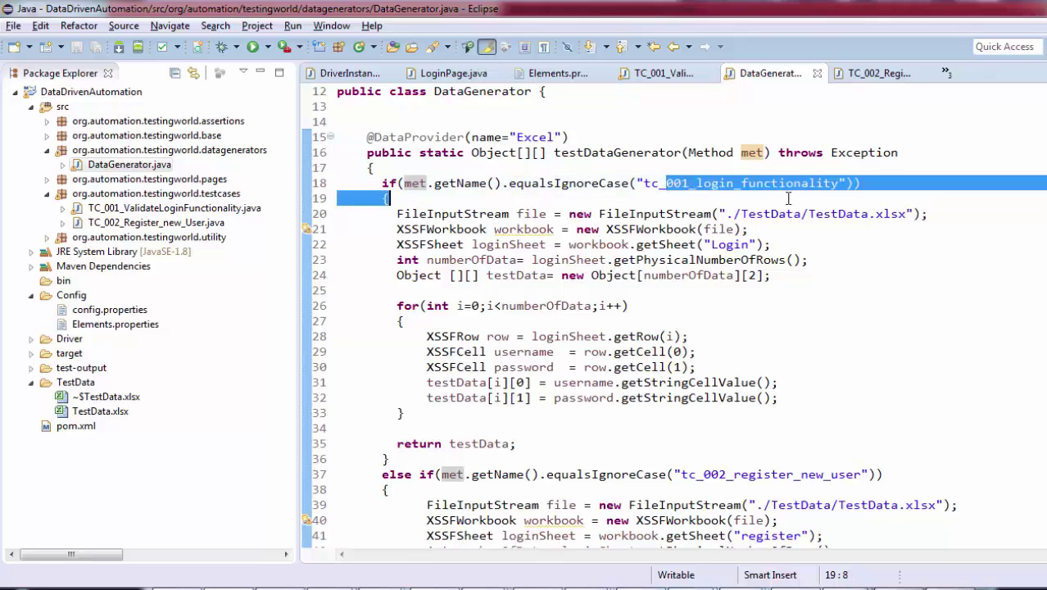
pyautogui.click(468, 229)
pyautogui.moveTo(392, 199)
pyautogui.mouseDown()
pyautogui.moveTo(457, 383)
pyautogui.moveTo(456, 429)
pyautogui.mouseUp()
pyautogui.click(746, 464)
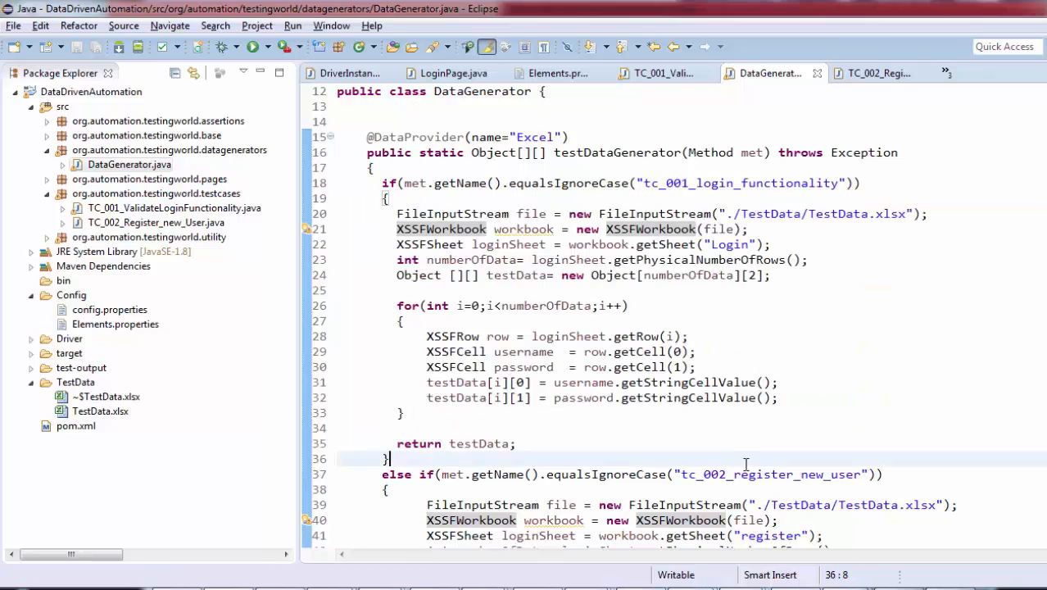
pyautogui.scroll(-3, 415, 278)
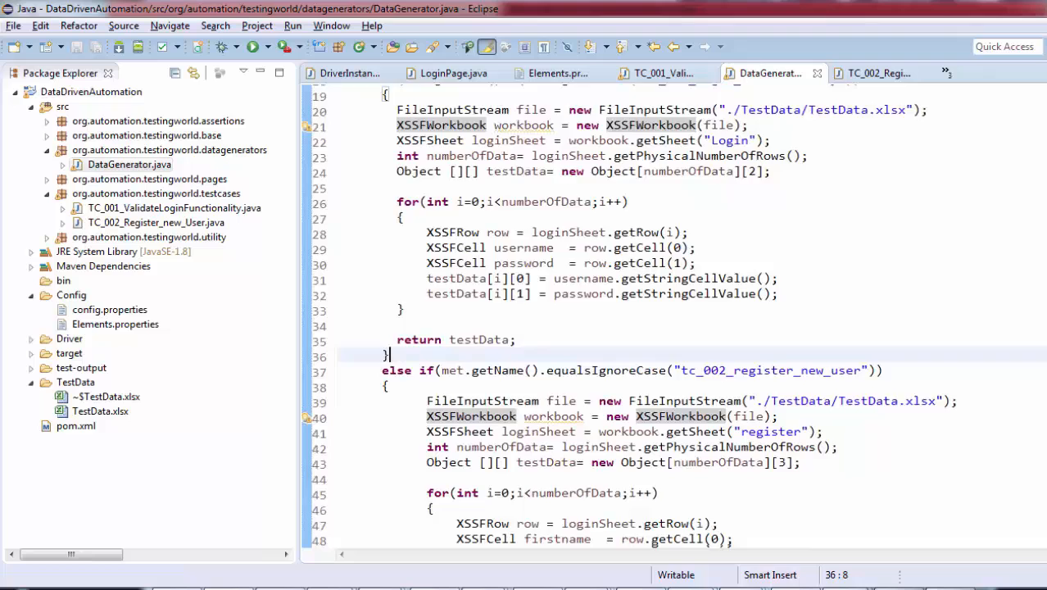
pyautogui.scroll(-2, 415, 279)
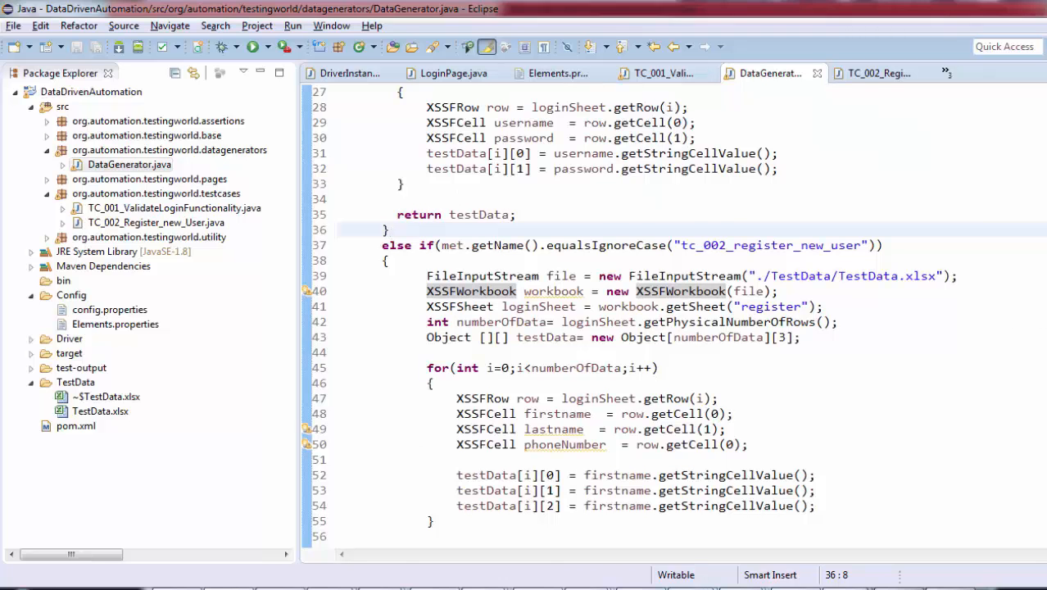
pyautogui.scroll(4, 672, 315)
pyautogui.scroll(3, 671, 315)
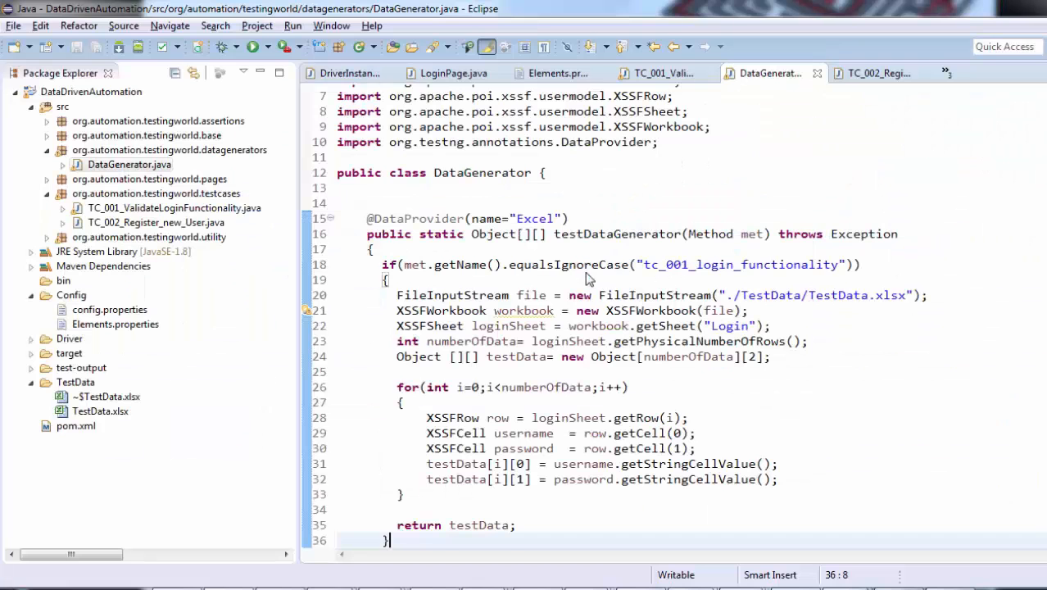
# - Collapse the datagenerators package in Package Explorer and refocus the DataGenerator code
pyautogui.click(47, 153)
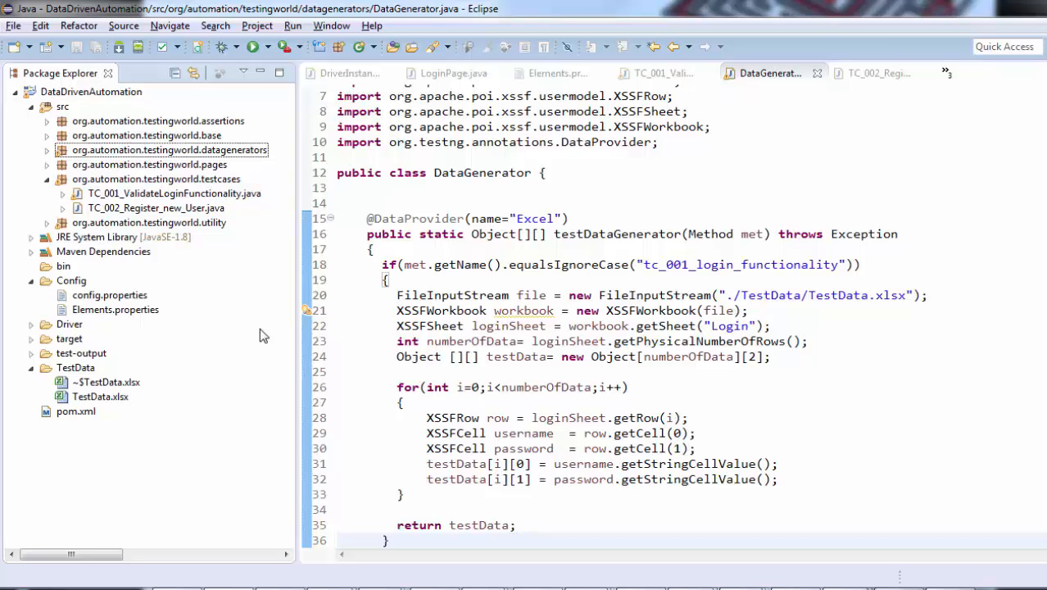
pyautogui.click(456, 250)
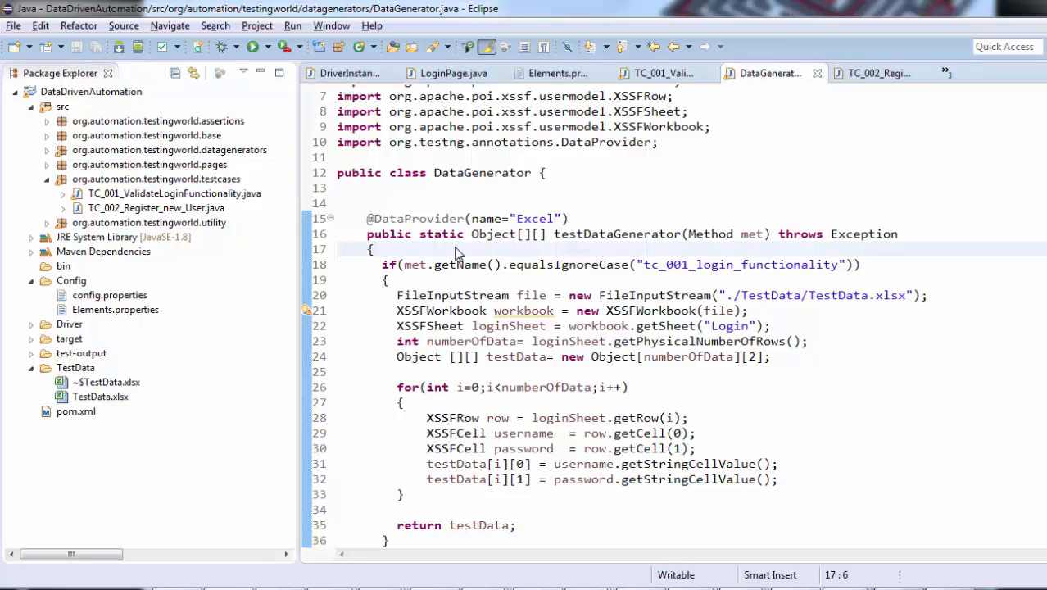